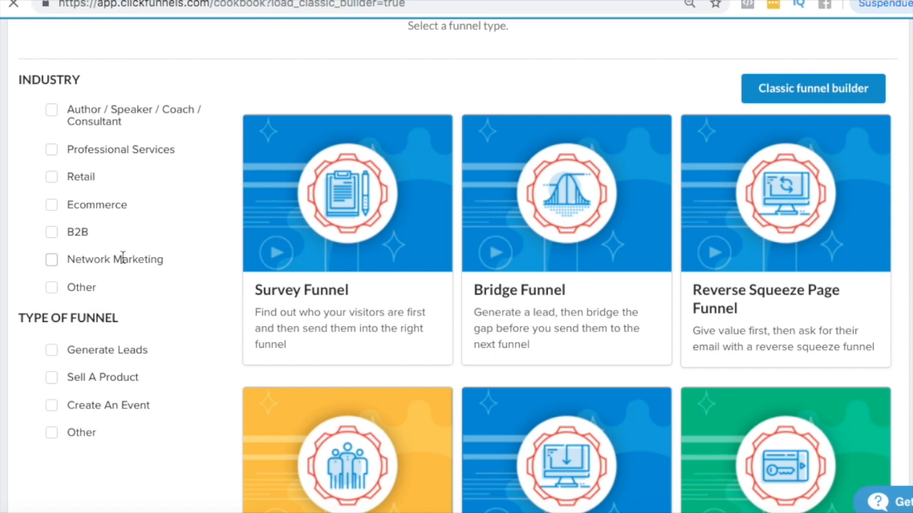
Build a Collect Emails optin funnel named "capture d'email test" with the group tag "email"
{"action": "scroll", "coordinate": [168, 333], "scroll_direction": "down", "scroll_amount": 1}
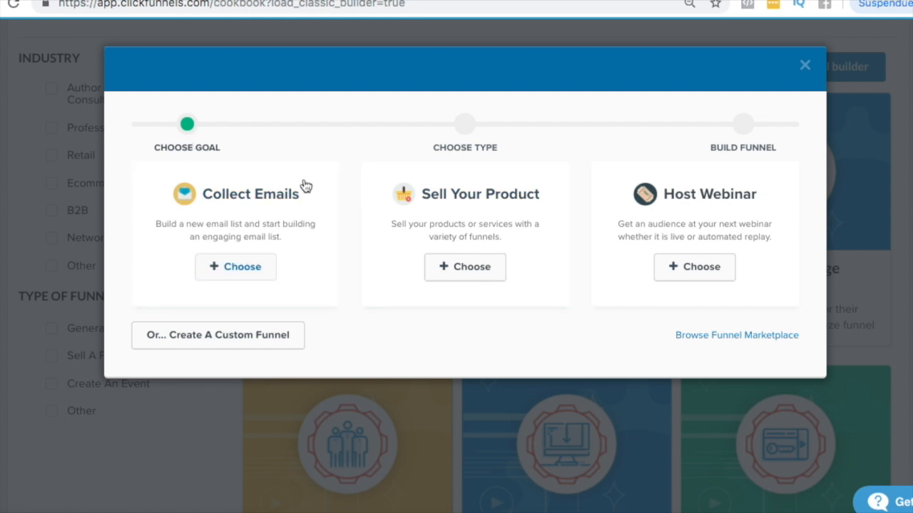
{"action": "left_click", "coordinate": [243, 267]}
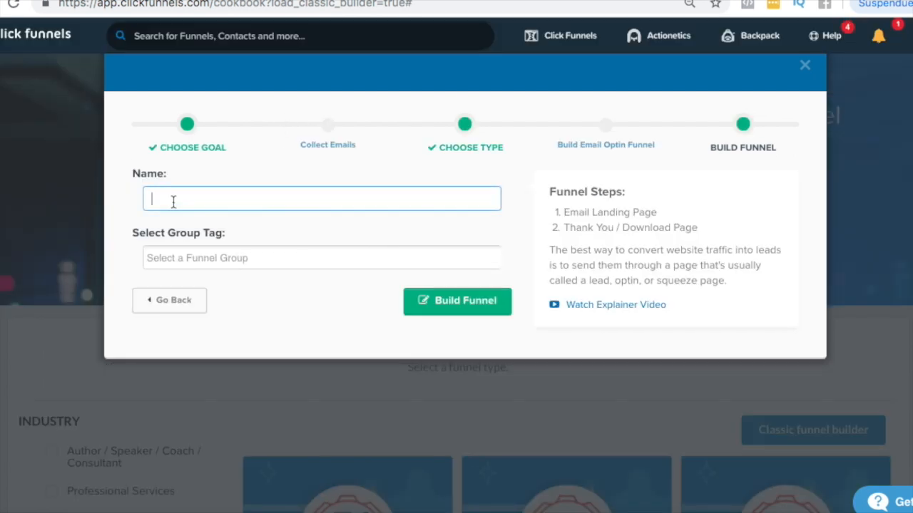
{"action": "type", "text": "capture d'email test"}
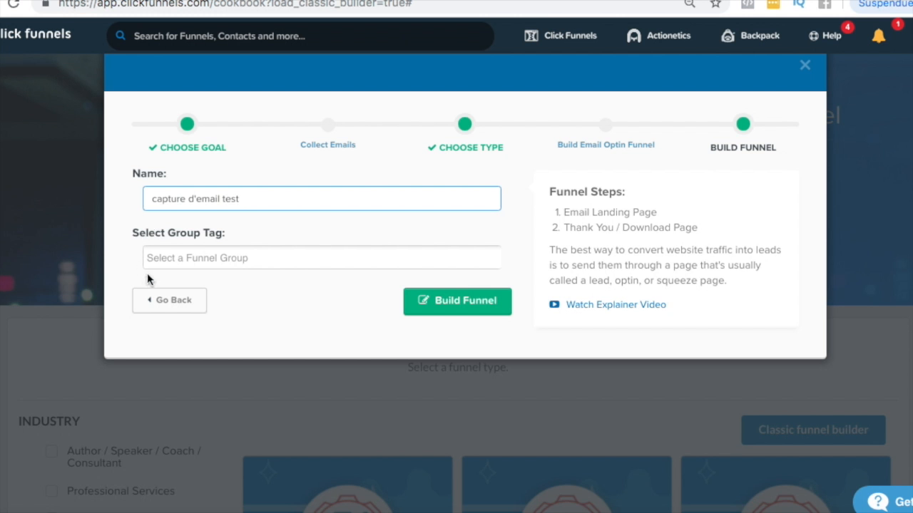
{"action": "left_click", "coordinate": [169, 257]}
{"action": "type", "text": "email"}
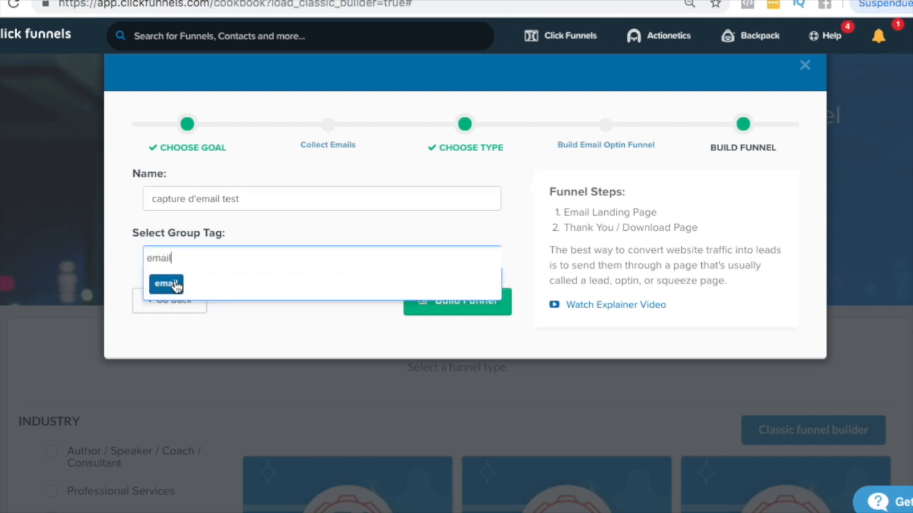
{"action": "left_click", "coordinate": [174, 283]}
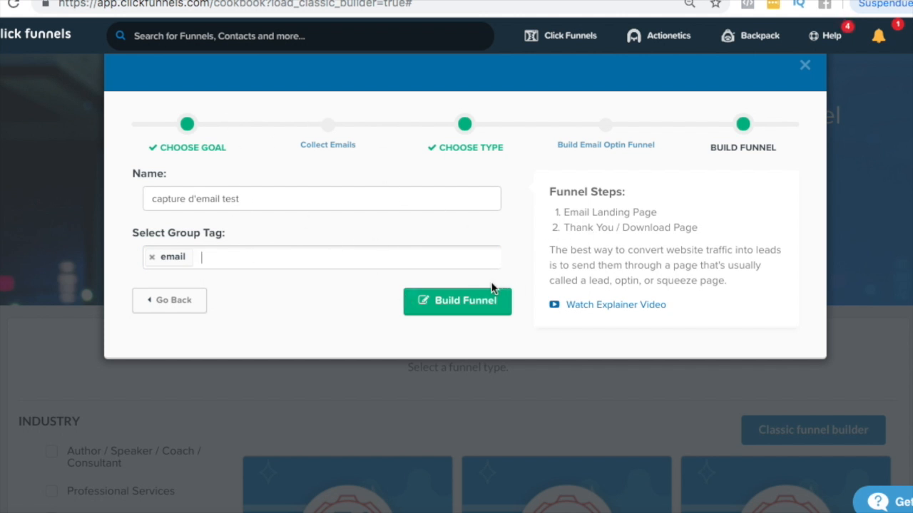
{"action": "left_click", "coordinate": [470, 306]}
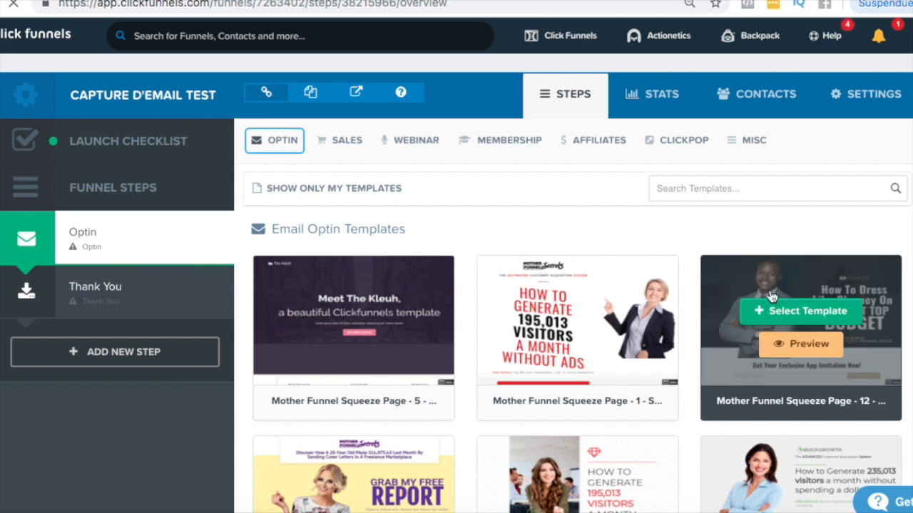
Browse the email optin templates for the Optin step to compare the available squeeze page designs
{"action": "scroll", "coordinate": [860, 368], "scroll_direction": "down", "scroll_amount": 4}
{"action": "scroll", "coordinate": [852, 400], "scroll_direction": "down", "scroll_amount": 3}
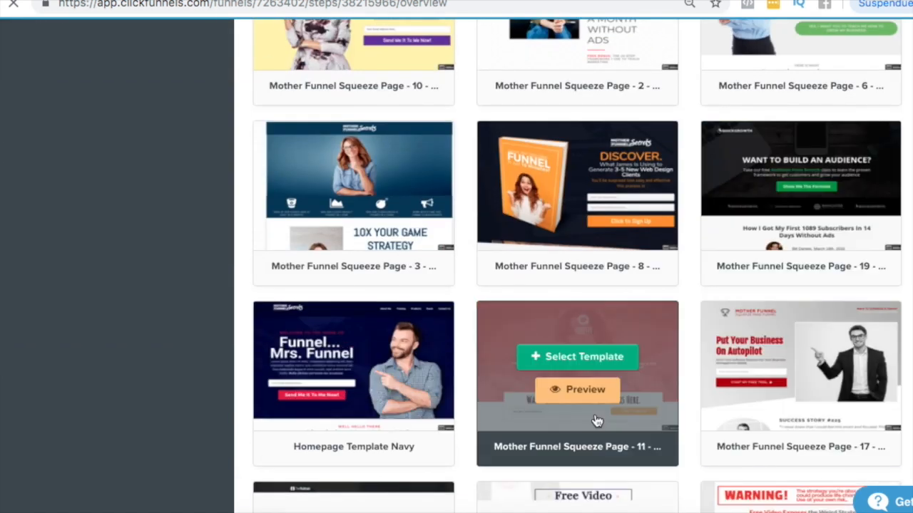
{"action": "scroll", "coordinate": [590, 419], "scroll_direction": "down", "scroll_amount": 5}
{"action": "scroll", "coordinate": [597, 421], "scroll_direction": "down", "scroll_amount": 8}
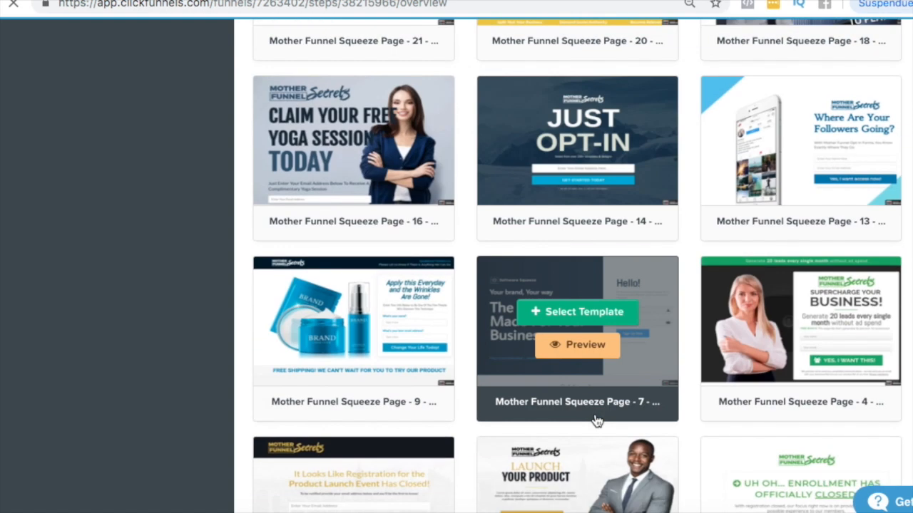
{"action": "scroll", "coordinate": [598, 421], "scroll_direction": "down", "scroll_amount": 15}
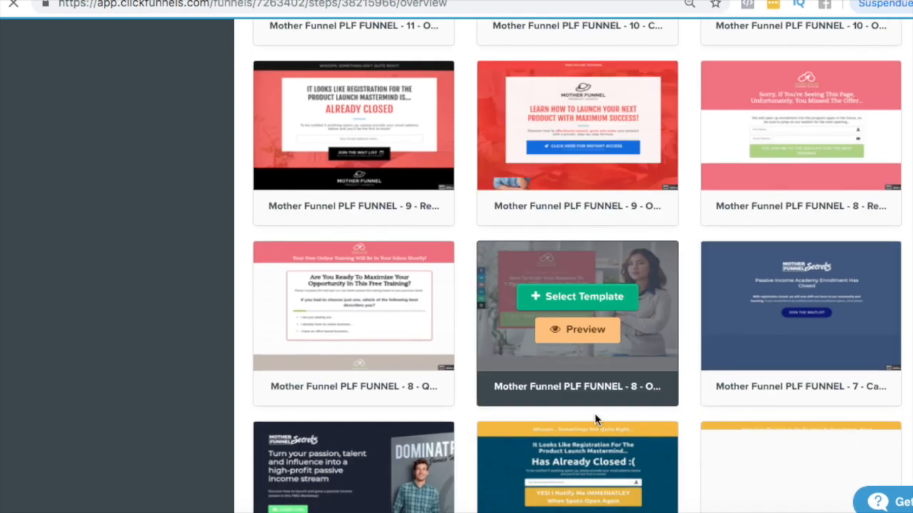
{"action": "scroll", "coordinate": [597, 421], "scroll_direction": "up", "scroll_amount": 20}
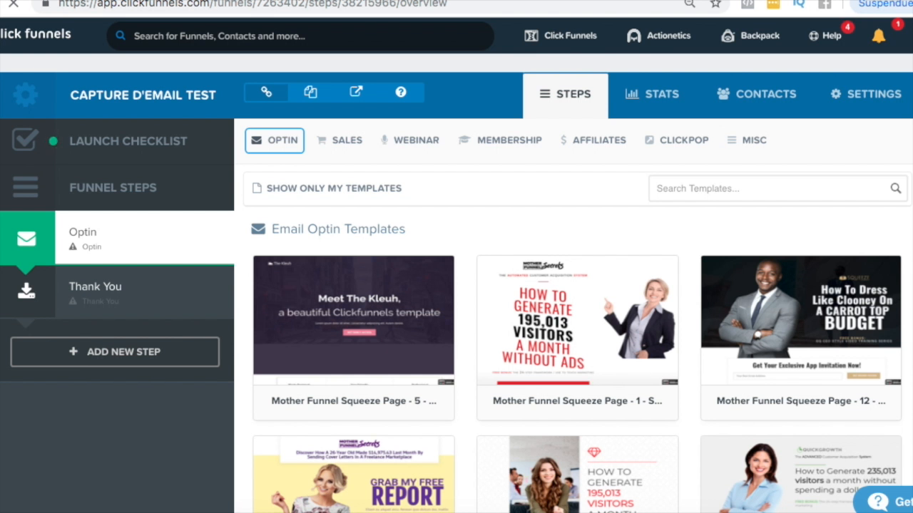
{"action": "scroll", "coordinate": [577, 427], "scroll_direction": "down", "scroll_amount": 1}
{"action": "scroll", "coordinate": [689, 307], "scroll_direction": "down", "scroll_amount": 2}
{"action": "scroll", "coordinate": [696, 311], "scroll_direction": "up", "scroll_amount": 3}
{"action": "scroll", "coordinate": [697, 311], "scroll_direction": "down", "scroll_amount": 20}
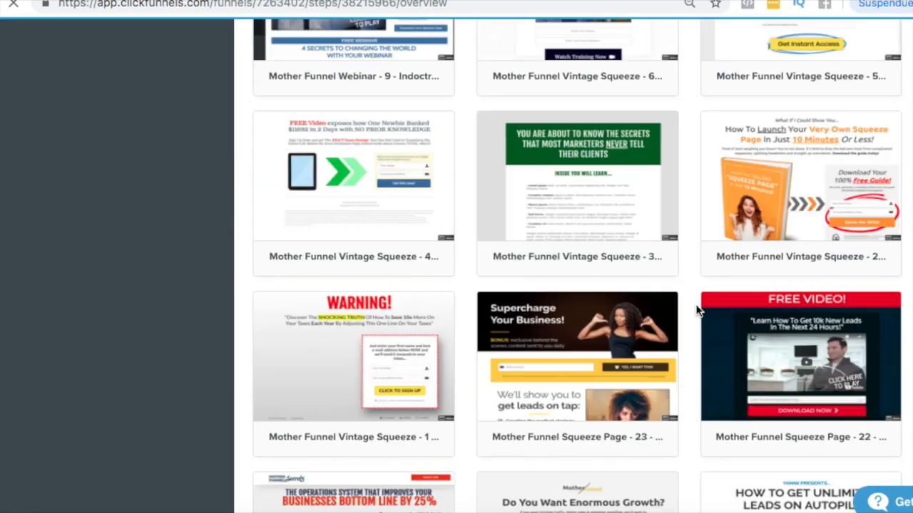
{"action": "scroll", "coordinate": [697, 311], "scroll_direction": "up", "scroll_amount": 10}
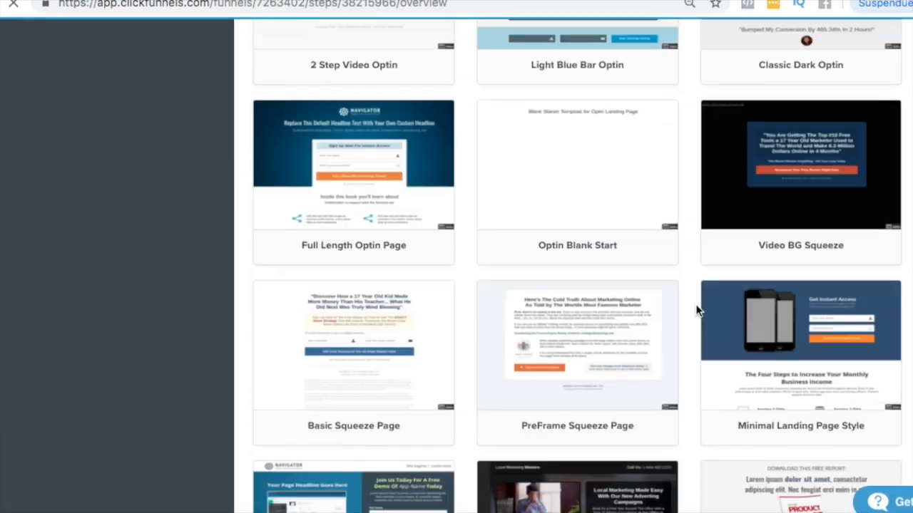
{"action": "scroll", "coordinate": [597, 393], "scroll_direction": "up", "scroll_amount": 4}
{"action": "scroll", "coordinate": [597, 393], "scroll_direction": "up", "scroll_amount": 15}
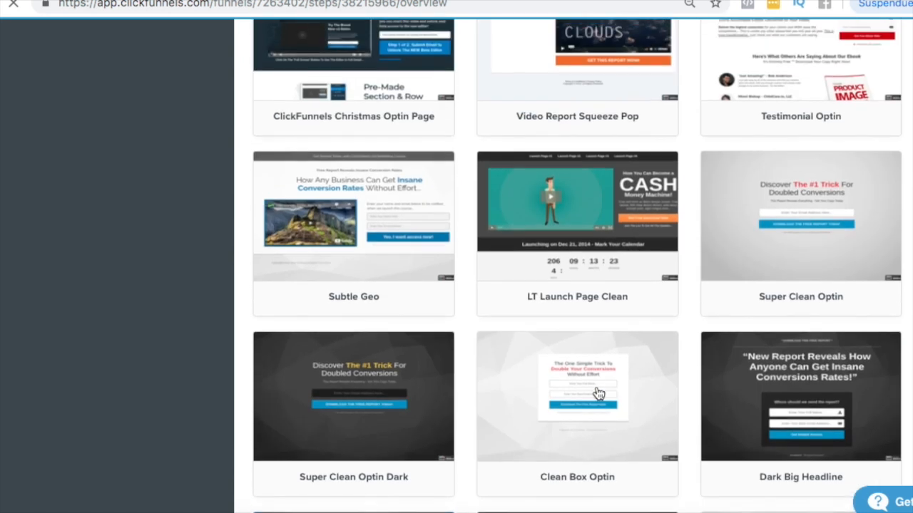
{"action": "scroll", "coordinate": [597, 393], "scroll_direction": "down", "scroll_amount": 1}
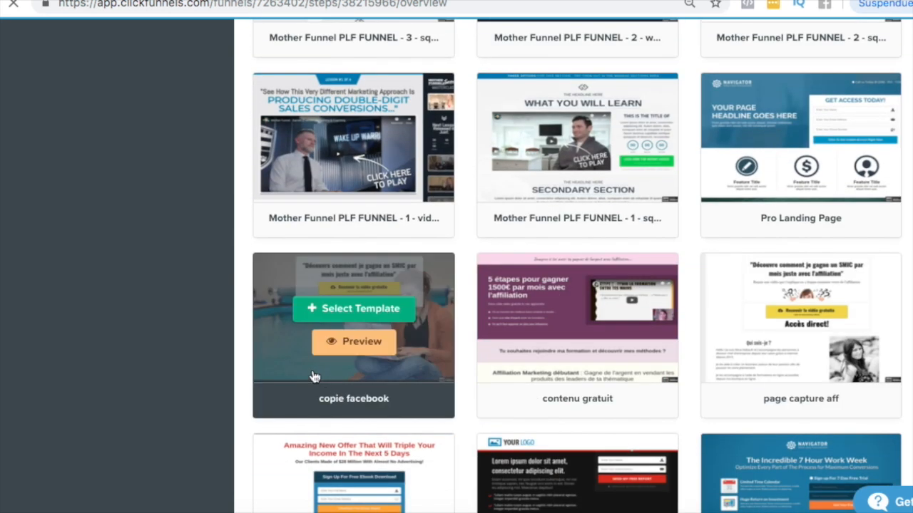
{"action": "scroll", "coordinate": [589, 342], "scroll_direction": "up", "scroll_amount": 4}
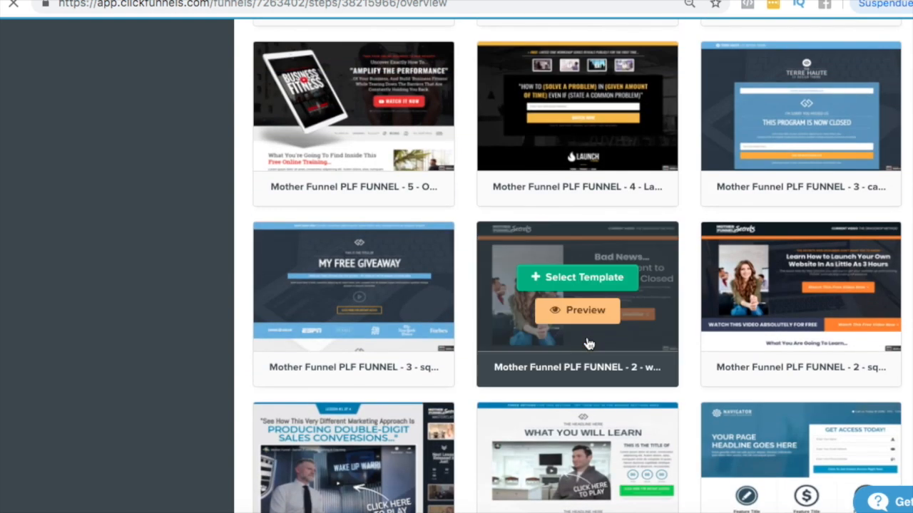
{"action": "scroll", "coordinate": [589, 344], "scroll_direction": "up", "scroll_amount": 6}
{"action": "scroll", "coordinate": [589, 344], "scroll_direction": "up", "scroll_amount": 9}
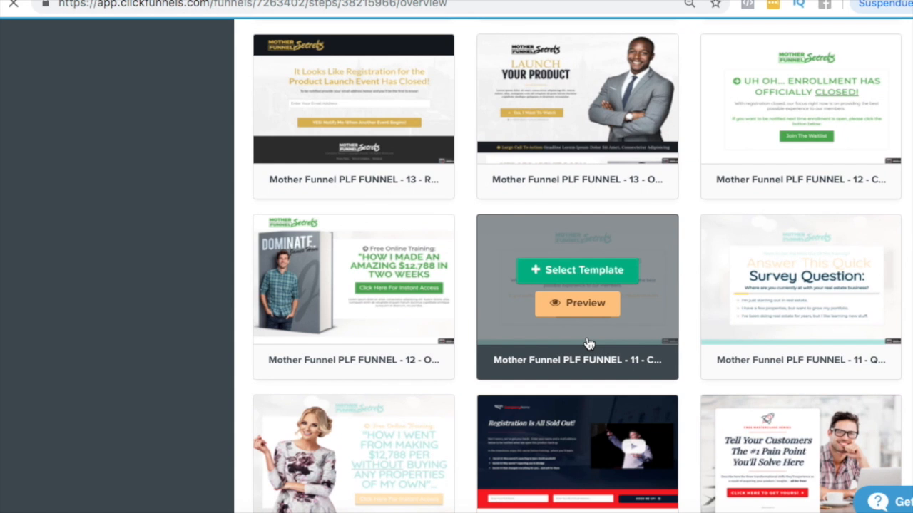
{"action": "scroll", "coordinate": [755, 215], "scroll_direction": "up", "scroll_amount": 10}
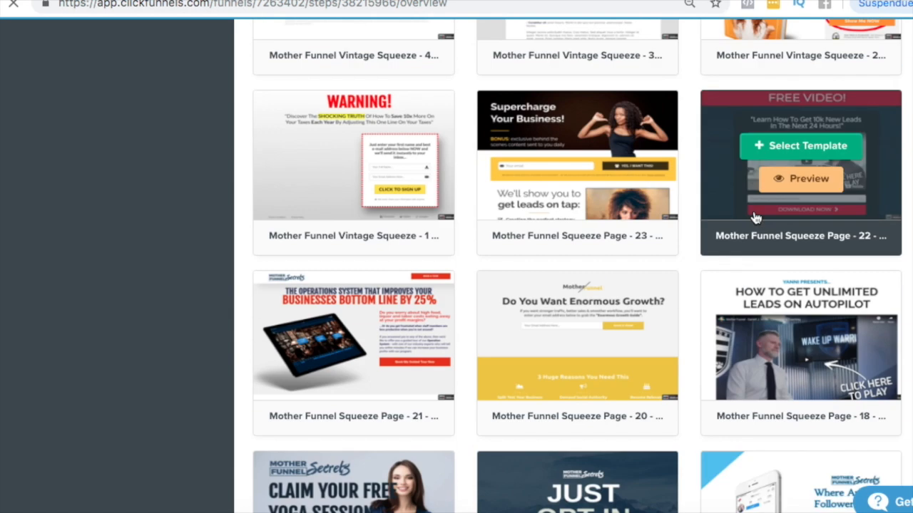
{"action": "scroll", "coordinate": [603, 306], "scroll_direction": "up", "scroll_amount": 7}
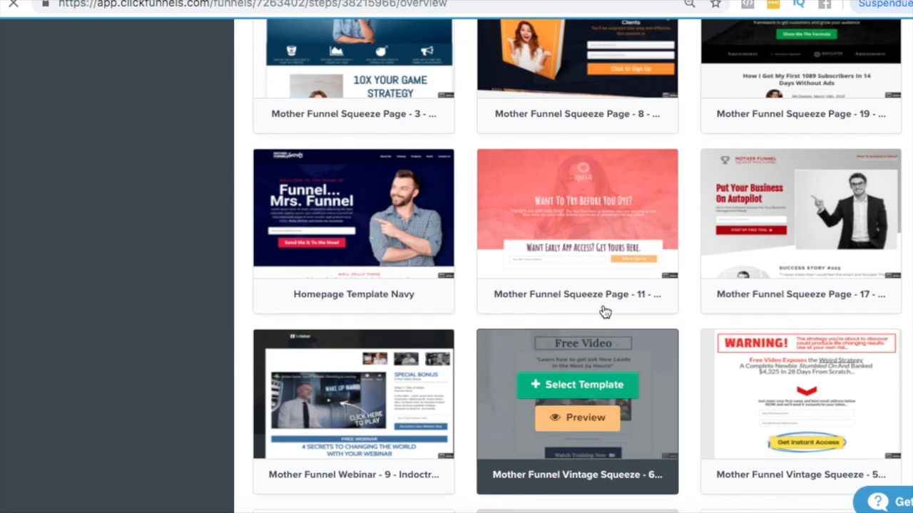
{"action": "scroll", "coordinate": [603, 311], "scroll_direction": "up", "scroll_amount": 8}
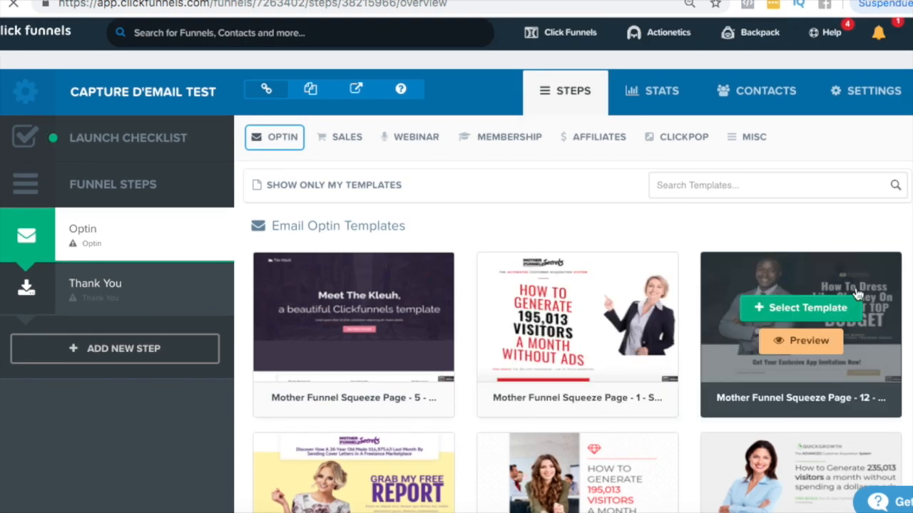
{"action": "scroll", "coordinate": [570, 306], "scroll_direction": "down", "scroll_amount": 4}
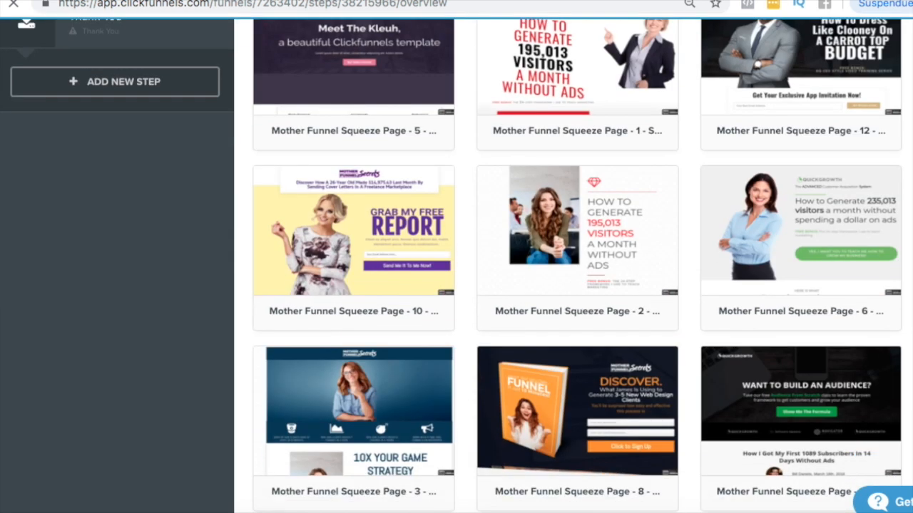
{"action": "scroll", "coordinate": [577, 306], "scroll_direction": "down", "scroll_amount": 10}
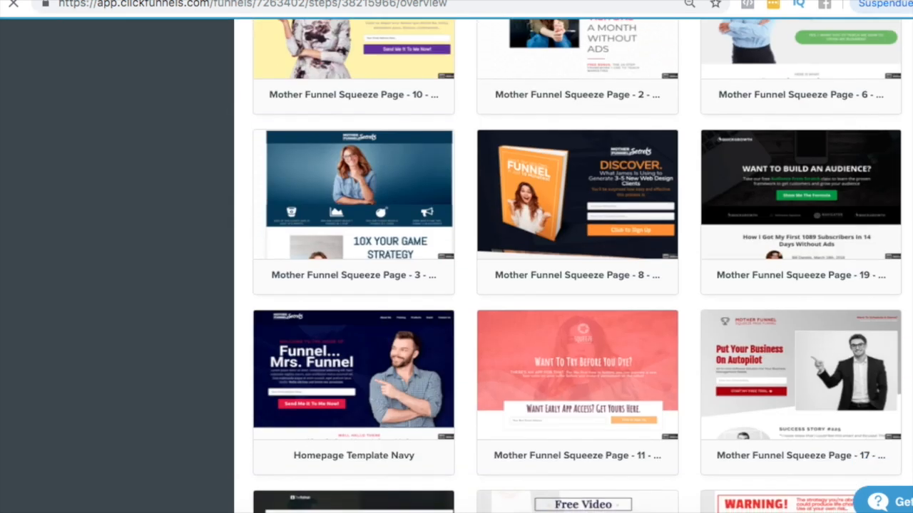
{"action": "scroll", "coordinate": [341, 296], "scroll_direction": "up", "scroll_amount": 15}
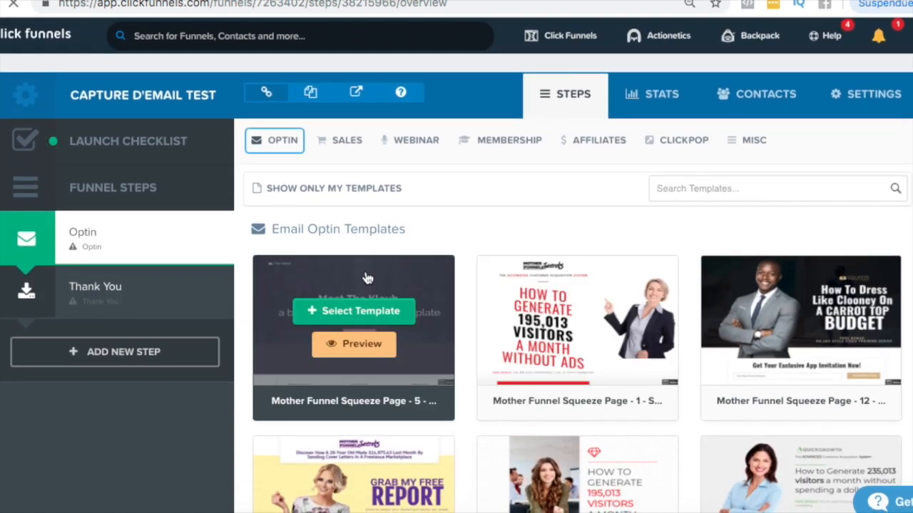
{"action": "scroll", "coordinate": [907, 295], "scroll_direction": "down", "scroll_amount": 1}
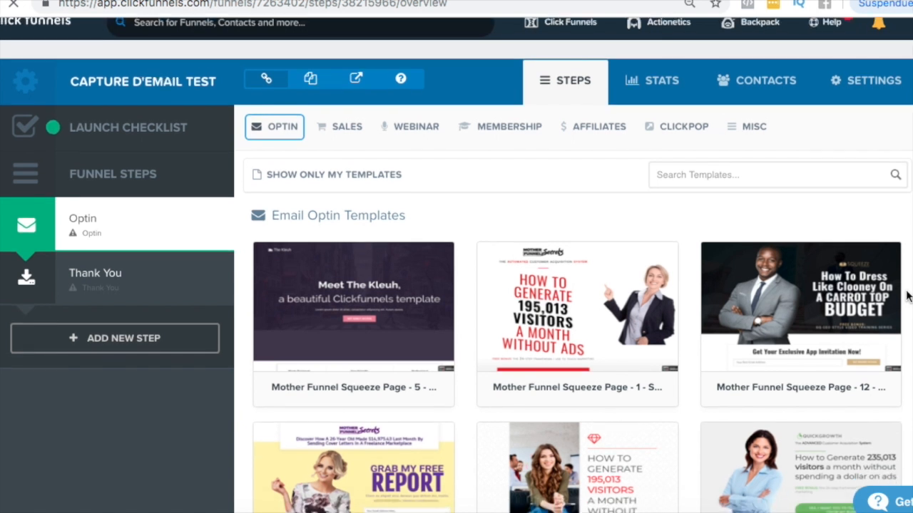
Preview the "Mother Funnel Squeeze Page - 12" template, look through the full page, and return to the template list
{"action": "mouse_move", "coordinate": [780, 282]}
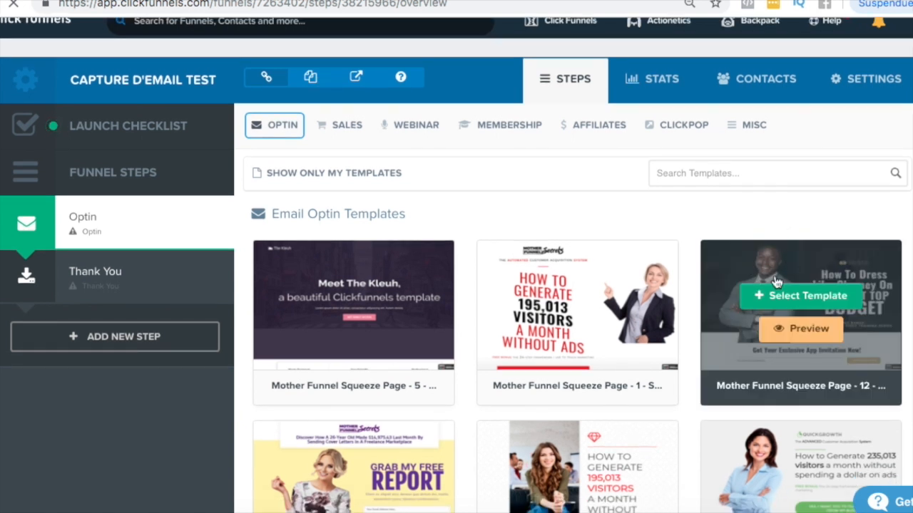
{"action": "left_click", "coordinate": [809, 328]}
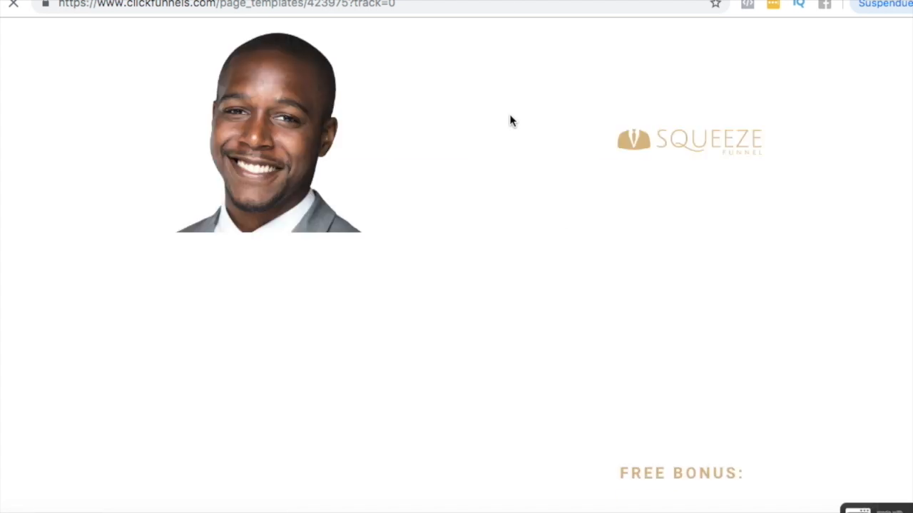
{"action": "scroll", "coordinate": [478, 368], "scroll_direction": "down", "scroll_amount": 12}
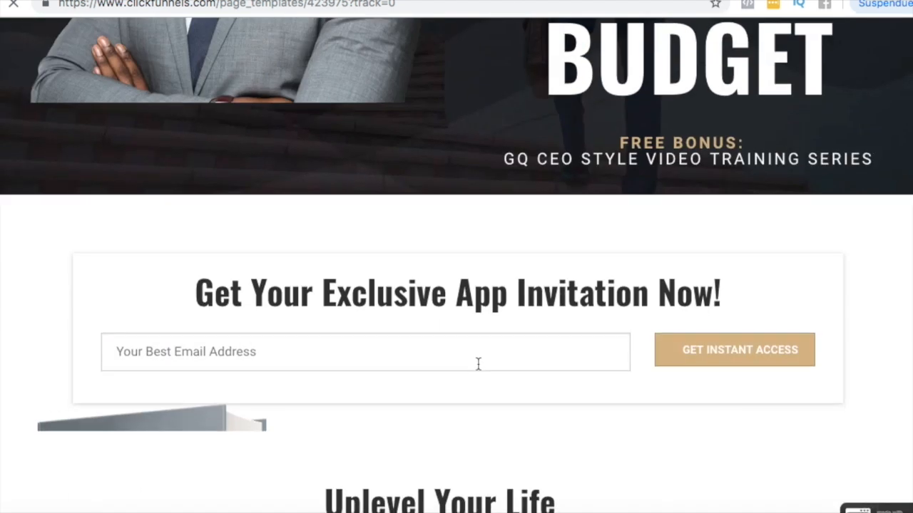
{"action": "scroll", "coordinate": [477, 365], "scroll_direction": "down", "scroll_amount": 12}
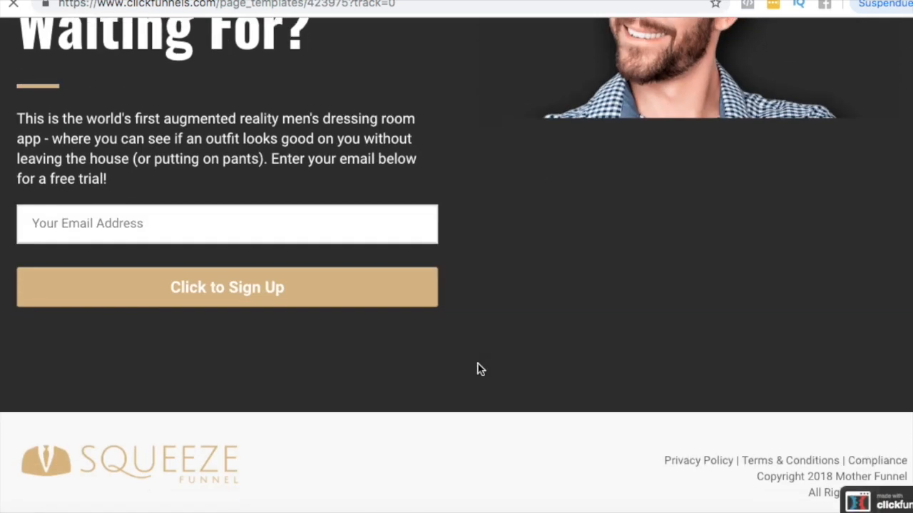
{"action": "scroll", "coordinate": [478, 367], "scroll_direction": "up", "scroll_amount": 1}
{"action": "scroll", "coordinate": [477, 367], "scroll_direction": "up", "scroll_amount": 15}
{"action": "scroll", "coordinate": [477, 368], "scroll_direction": "down", "scroll_amount": 4}
{"action": "scroll", "coordinate": [477, 368], "scroll_direction": "up", "scroll_amount": 4}
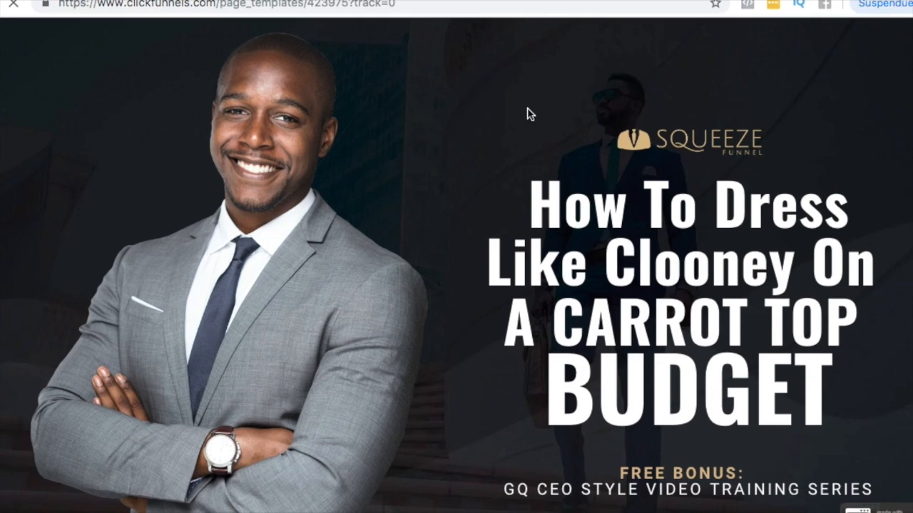
{"action": "left_click", "coordinate": [570, 1]}
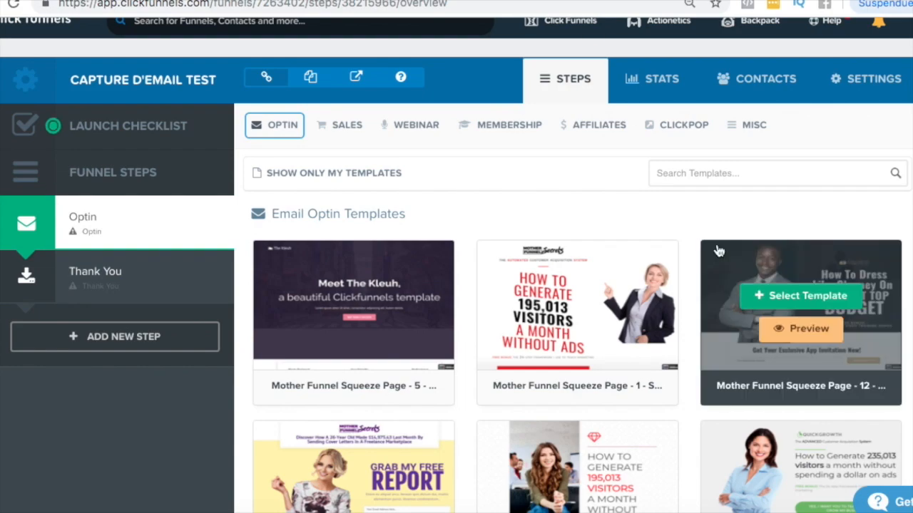
Apply the "Mother Funnel Squeeze Page - 12" template to the Optin step and open the page for editing
{"action": "left_click", "coordinate": [790, 296]}
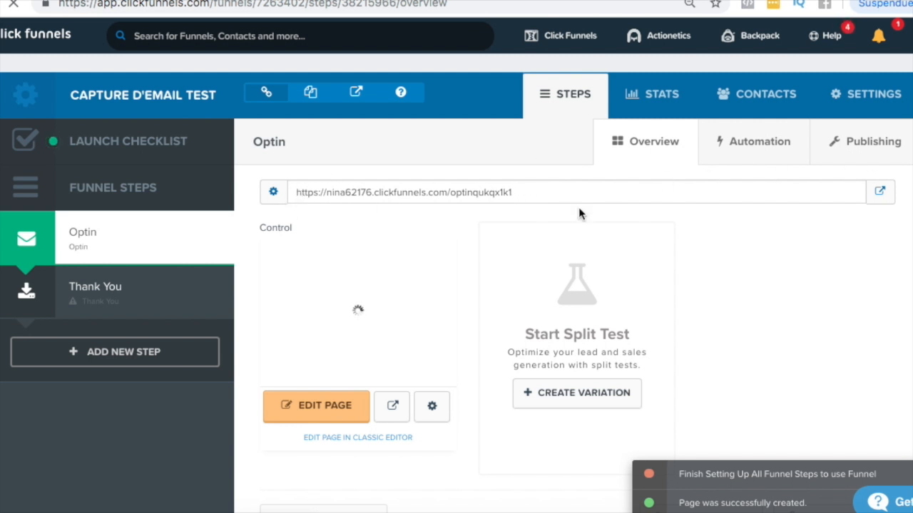
{"action": "left_click", "coordinate": [311, 412]}
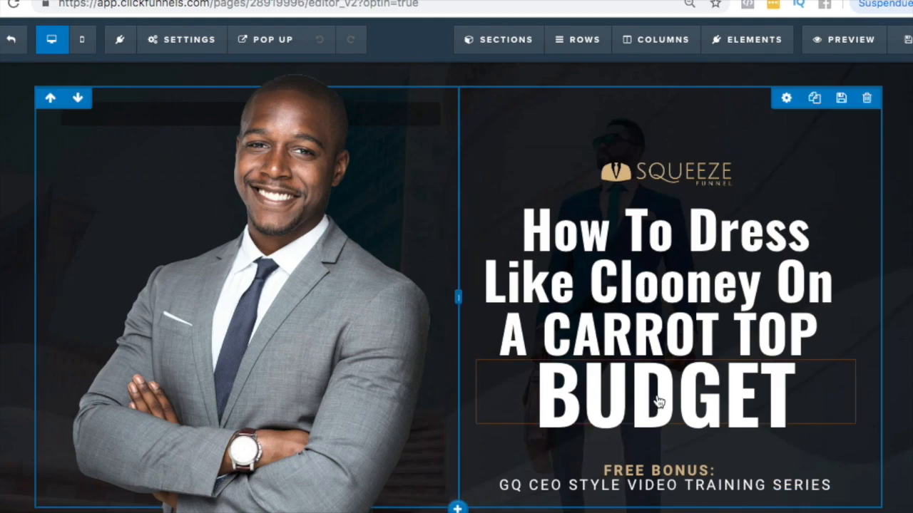
{"action": "scroll", "coordinate": [459, 452], "scroll_direction": "down", "scroll_amount": 7}
{"action": "scroll", "coordinate": [458, 449], "scroll_direction": "down", "scroll_amount": 3}
{"action": "scroll", "coordinate": [458, 442], "scroll_direction": "up", "scroll_amount": 10}
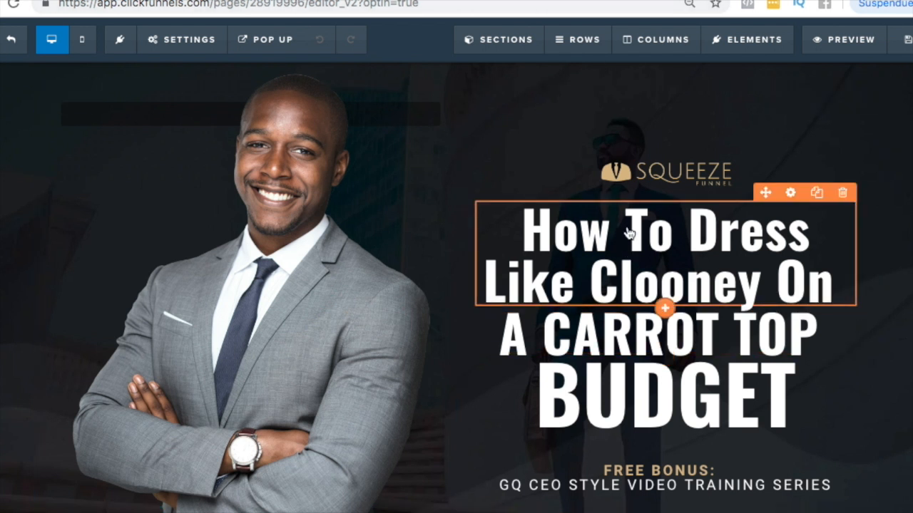
Replace the "To Dress Like Clooney On" part of the main headline with "Comment dessiner"
{"action": "scroll", "coordinate": [703, 414], "scroll_direction": "down", "scroll_amount": 2}
{"action": "scroll", "coordinate": [703, 415], "scroll_direction": "up", "scroll_amount": 2}
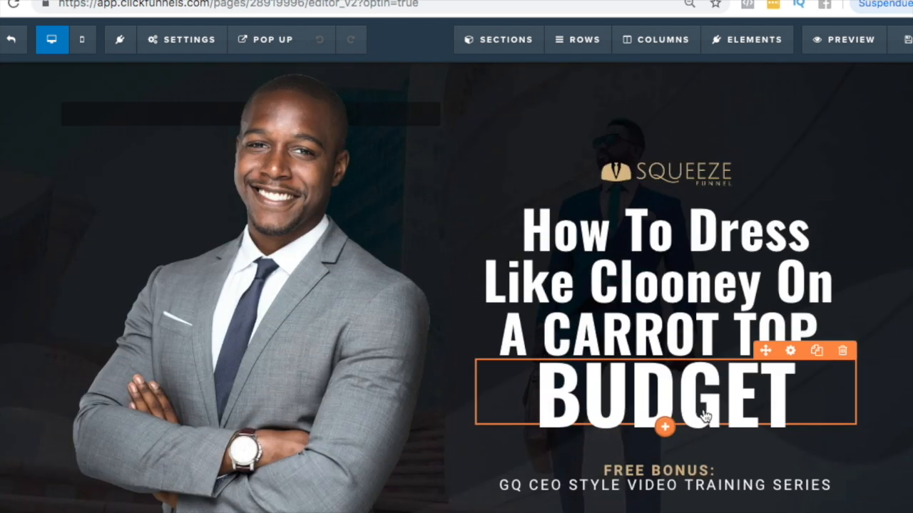
{"action": "left_click", "coordinate": [638, 240]}
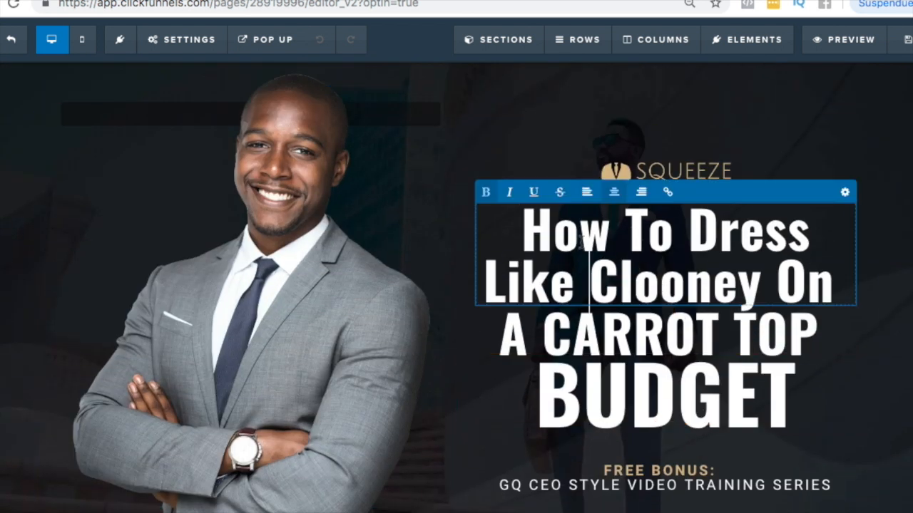
{"action": "left_click", "coordinate": [625, 230]}
{"action": "left_click_drag", "start_coordinate": [627, 228], "coordinate": [830, 268]}
{"action": "key", "text": "BackSpace"}
{"action": "type", "text": "Comment"}
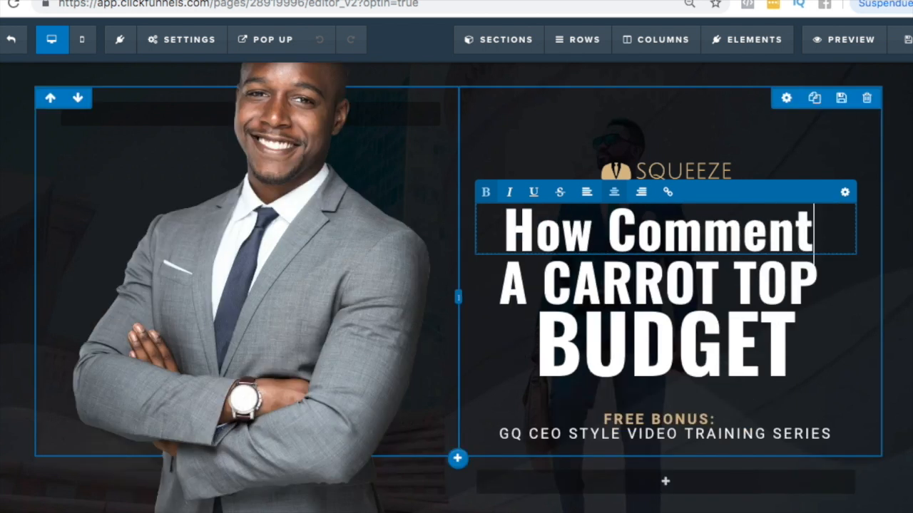
{"action": "type", "text": " dessine"}
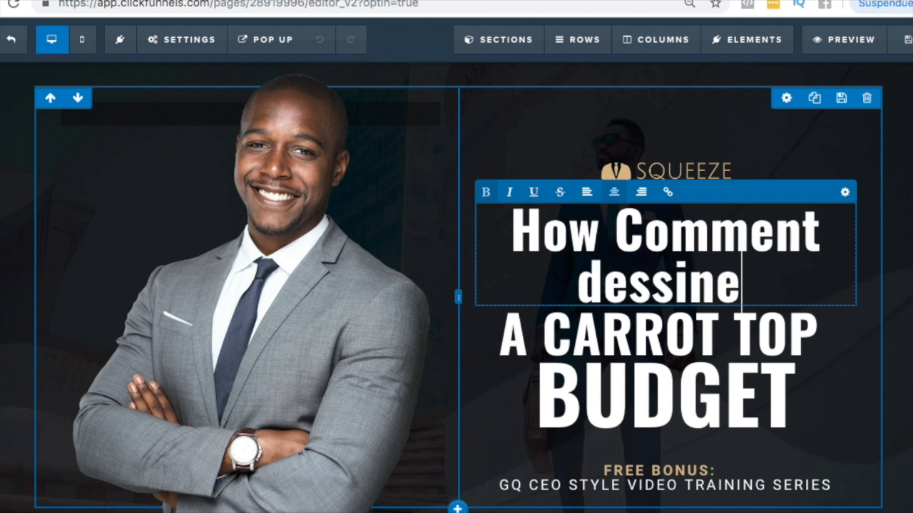
{"action": "type", "text": "r p"}
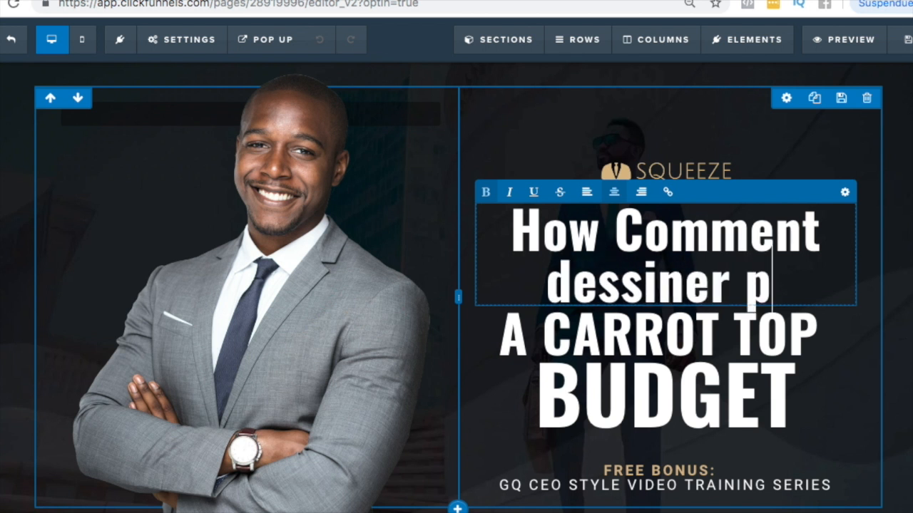
{"action": "key", "text": "BackSpace"}
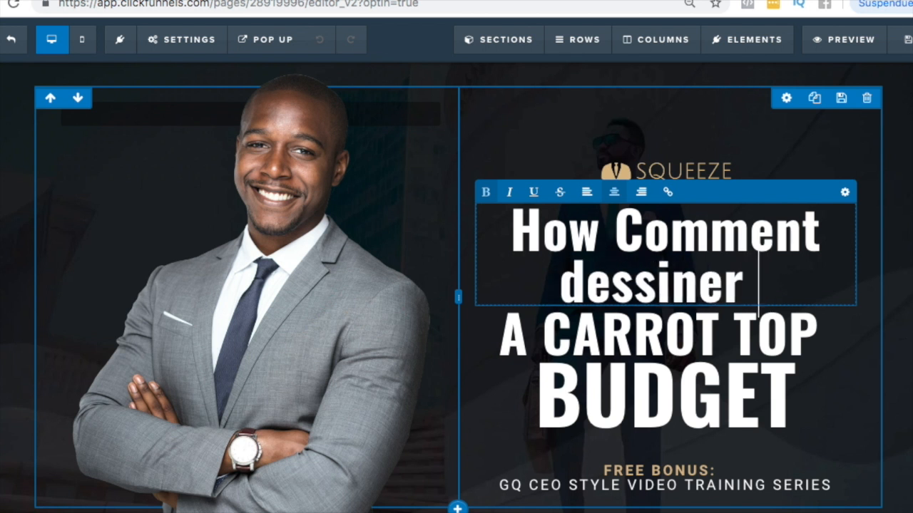
Delete the leftover word "How" from the start of the main headline
{"action": "left_click", "coordinate": [752, 347]}
{"action": "left_click", "coordinate": [600, 225]}
{"action": "left_click", "coordinate": [604, 225]}
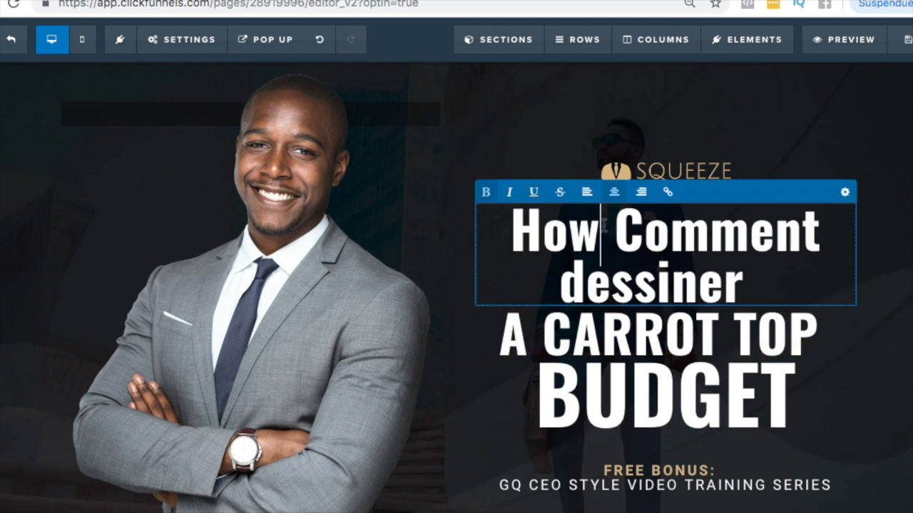
{"action": "key", "text": "BackSpace"}
{"action": "key", "text": "BackSpace"}
{"action": "key", "text": "BackSpace"}
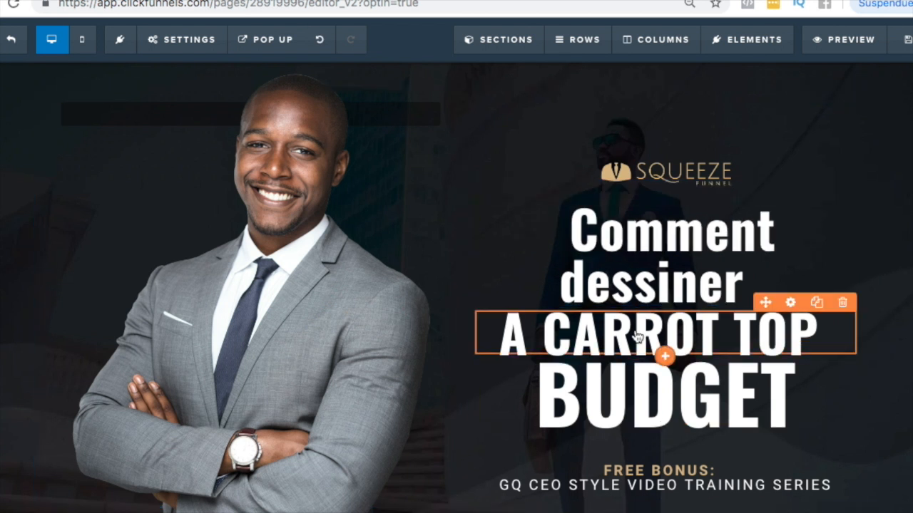
Replace the "A CARROT TOP" headline line with "PROFESSIONNELLEMENT"
{"action": "triple_click", "coordinate": [635, 335]}
{"action": "key", "text": "BackSpace"}
{"action": "type", "text": "FESSIONNELLEMENT"}
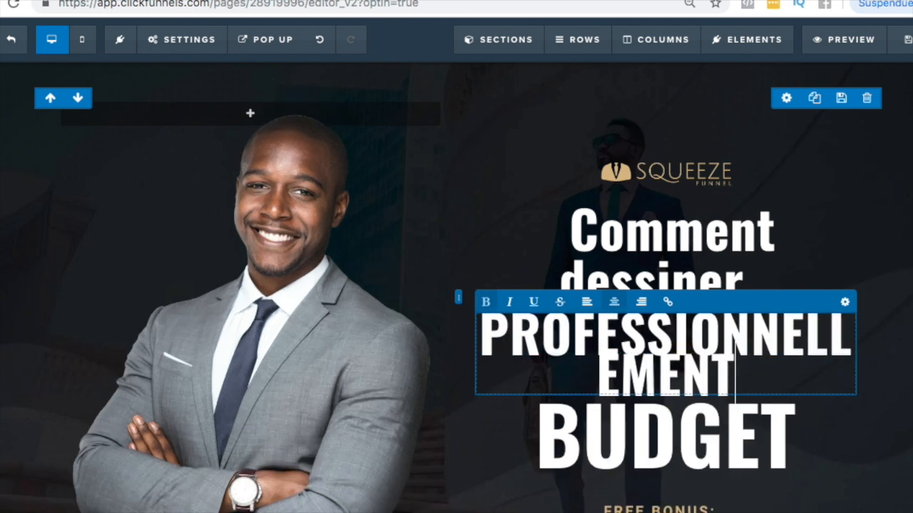
Reduce the font size of the "PROFESSIONNELLEMENT" headline so that the word fits on one line
{"action": "left_click_drag", "start_coordinate": [761, 360], "coordinate": [560, 360]}
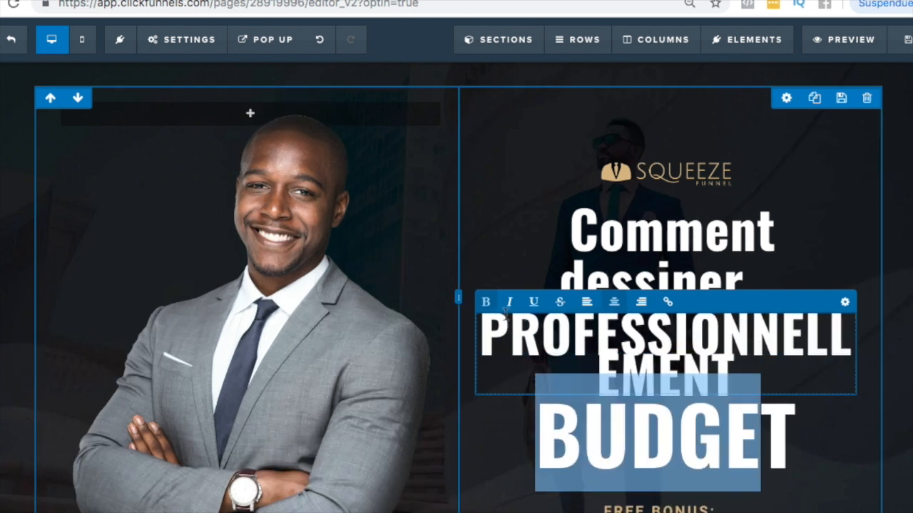
{"action": "double_click", "coordinate": [545, 342]}
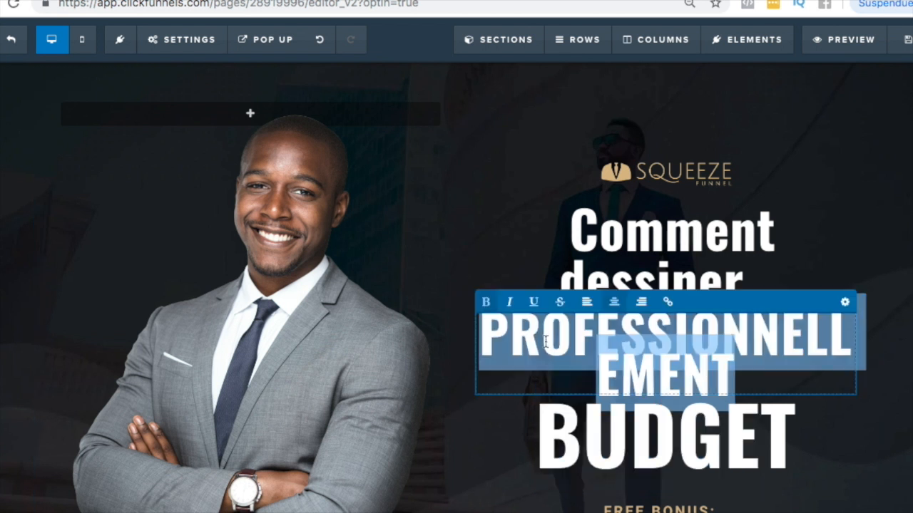
{"action": "left_click", "coordinate": [846, 304]}
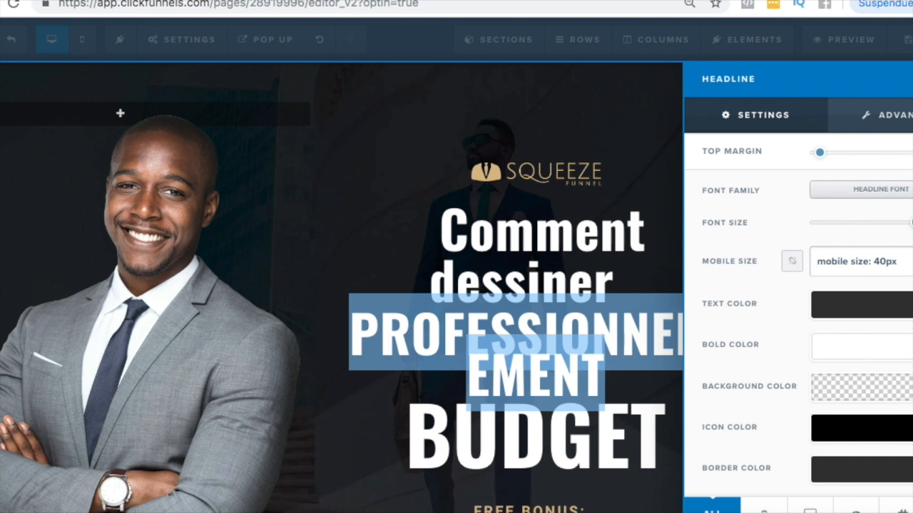
{"action": "left_click_drag", "start_coordinate": [911, 226], "coordinate": [880, 237]}
{"action": "left_click", "coordinate": [576, 396]}
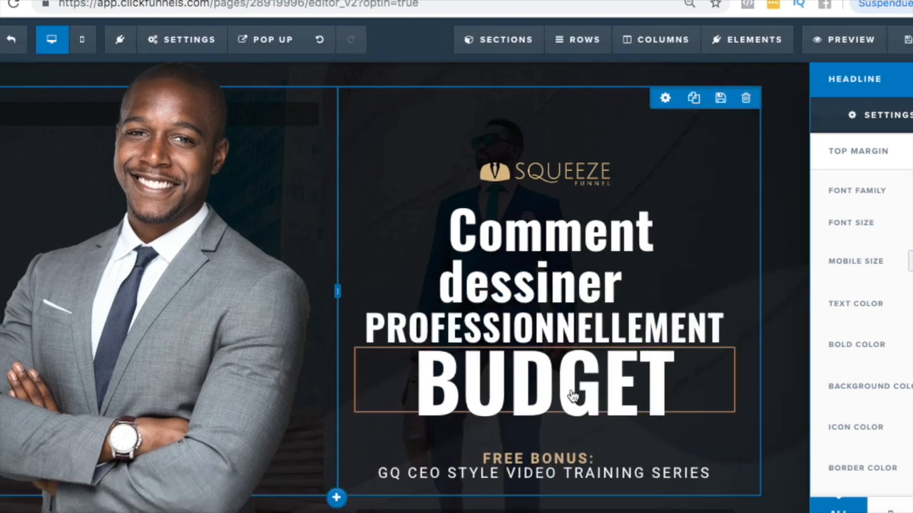
Replace the "BUDGET" headline line with "EN 30 JOURS" and reduce its font size
{"action": "double_click", "coordinate": [576, 396]}
{"action": "type", "text": "EN "}
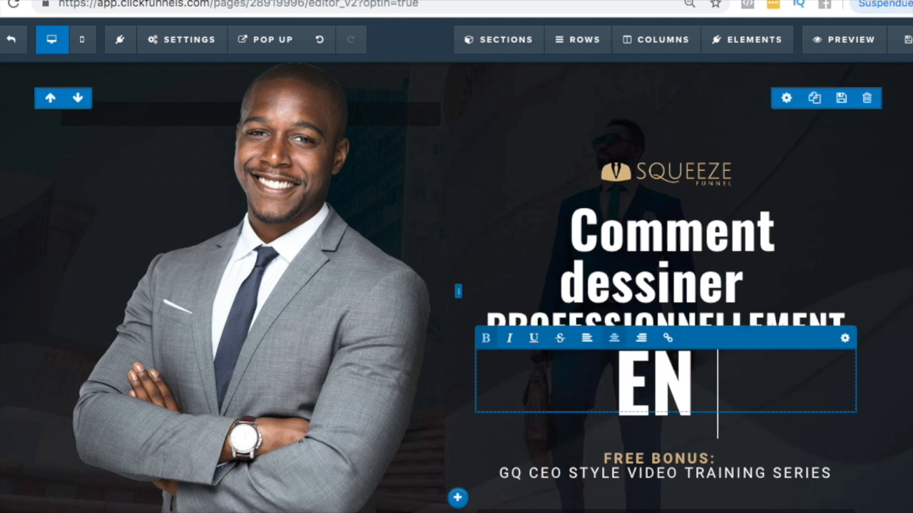
{"action": "type", "text": "30 JOURS"}
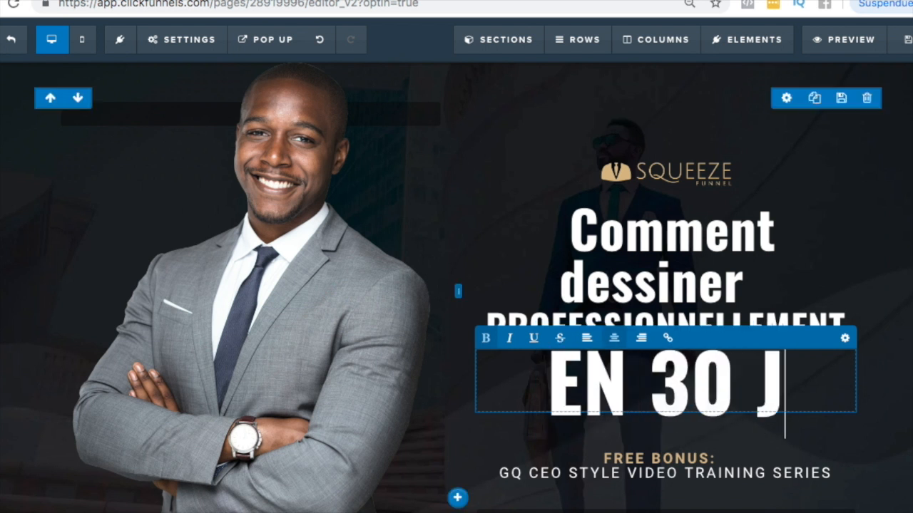
{"action": "left_click", "coordinate": [654, 113]}
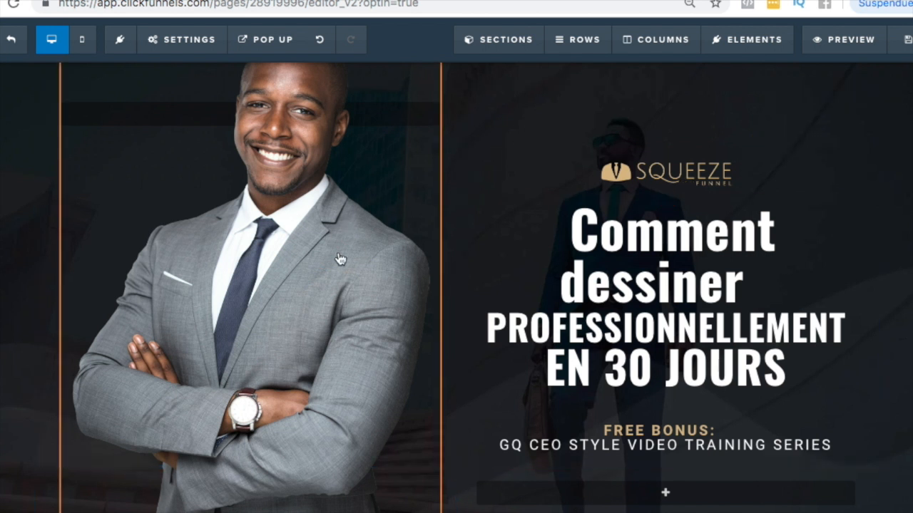
Replace the hero image of the man in the suit with the photo of a woman typing on a laptop
{"action": "scroll", "coordinate": [269, 259], "scroll_direction": "down", "scroll_amount": 3}
{"action": "scroll", "coordinate": [290, 248], "scroll_direction": "up", "scroll_amount": 3}
{"action": "left_click", "coordinate": [305, 173]}
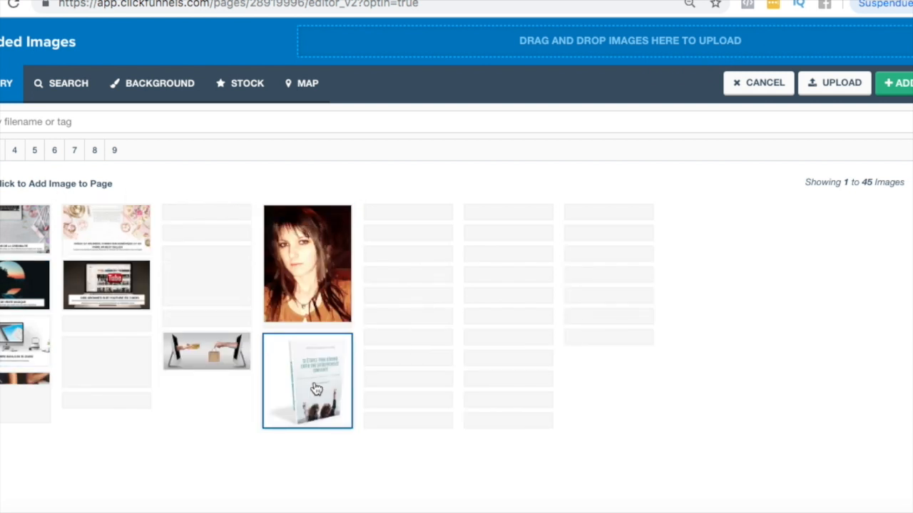
{"action": "left_click", "coordinate": [316, 388]}
{"action": "left_click", "coordinate": [896, 83]}
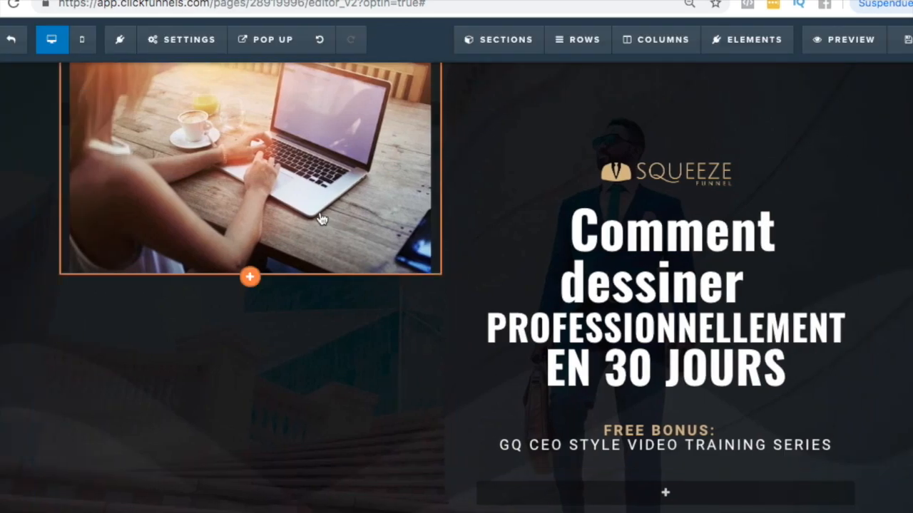
Replace the headline above the email form with "RENSEIGNEZ VOTRE EMAIL ICI :"
{"action": "scroll", "coordinate": [428, 285], "scroll_direction": "down", "scroll_amount": 4}
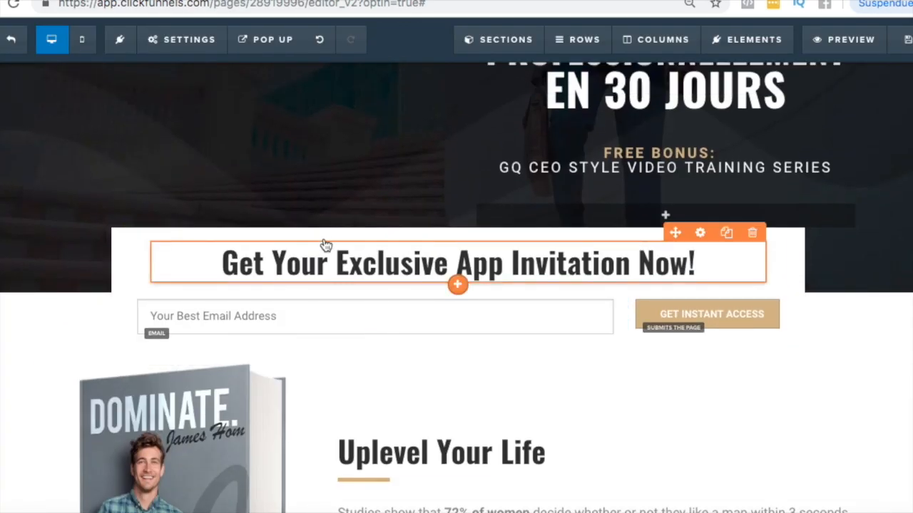
{"action": "left_click", "coordinate": [401, 269]}
{"action": "key", "text": "BackSpace"}
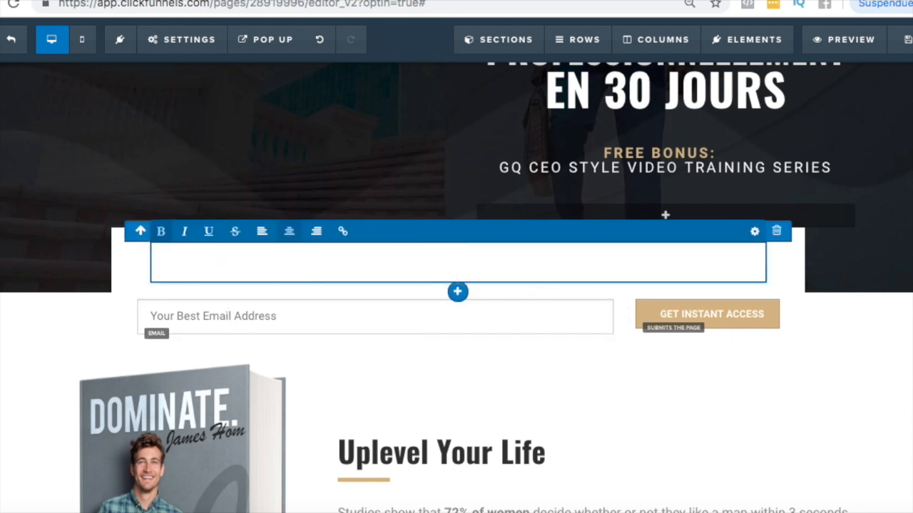
{"action": "type", "text": "REINSE"}
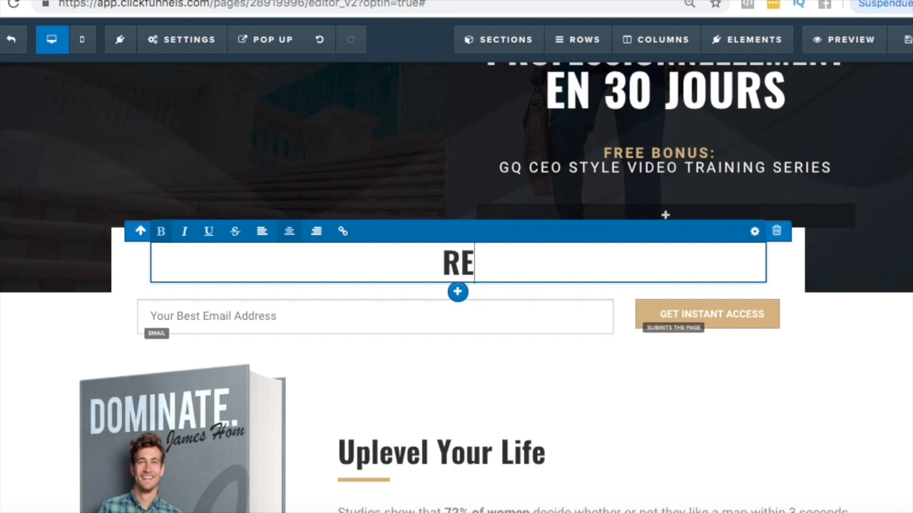
{"action": "key", "text": "BackSpace"}
{"action": "key", "text": "BackSpace"}
{"action": "key", "text": "BackSpace"}
{"action": "type", "text": "NS"}
{"action": "key", "text": "BackSpace"}
{"action": "key", "text": "BackSpace"}
{"action": "key", "text": "BackSpace"}
{"action": "type", "text": "NSEIGNEZ "}
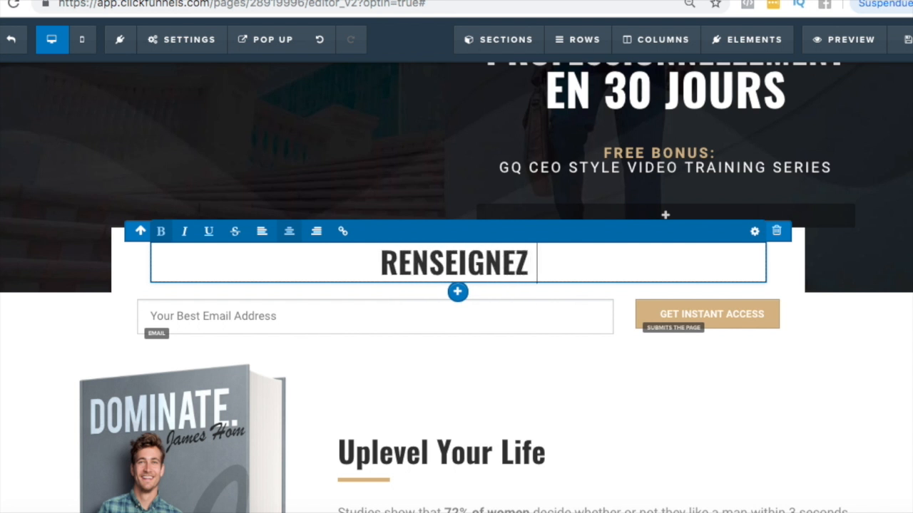
{"action": "type", "text": "VOTRE EMA"}
{"action": "key", "text": "BackSpace"}
{"action": "type", "text": "MAIL ICI :"}
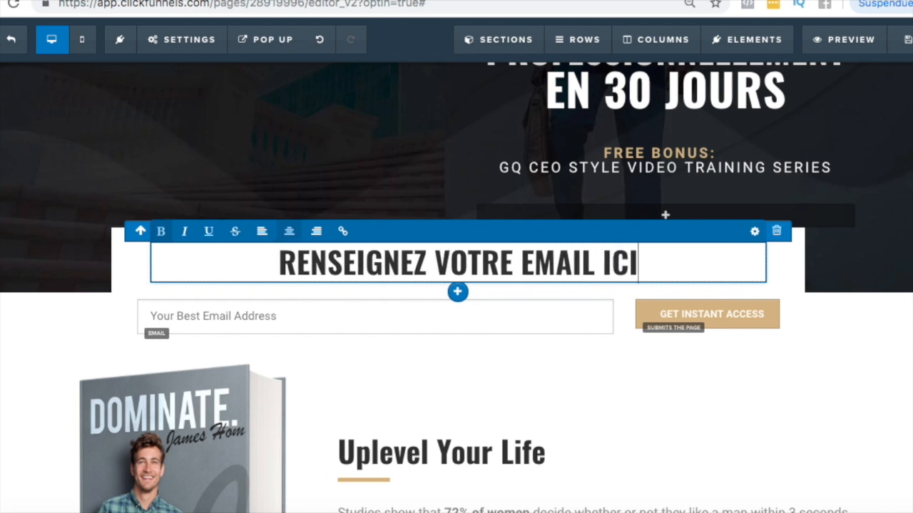
{"action": "left_click", "coordinate": [430, 409]}
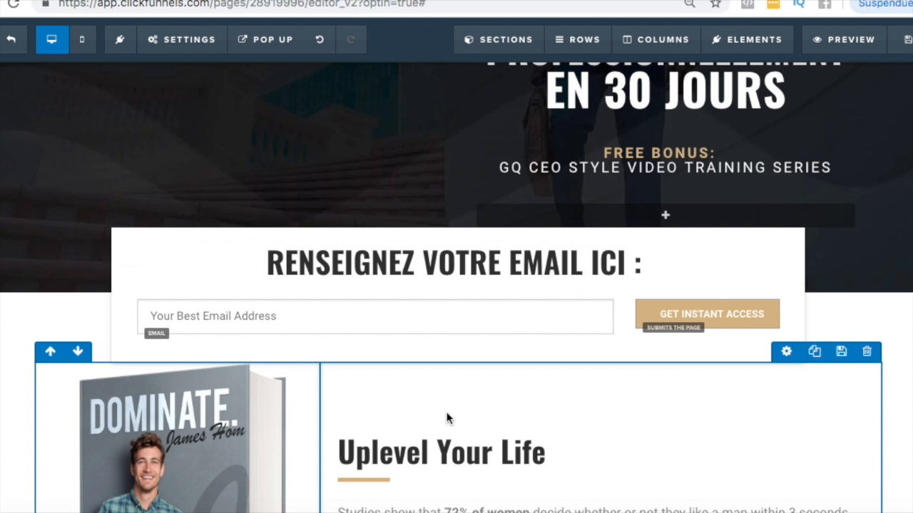
Delete the "Uplevel Your Life" row with the book image below the email form
{"action": "scroll", "coordinate": [448, 418], "scroll_direction": "down", "scroll_amount": 4}
{"action": "scroll", "coordinate": [448, 418], "scroll_direction": "up", "scroll_amount": 4}
{"action": "scroll", "coordinate": [335, 407], "scroll_direction": "down", "scroll_amount": 5}
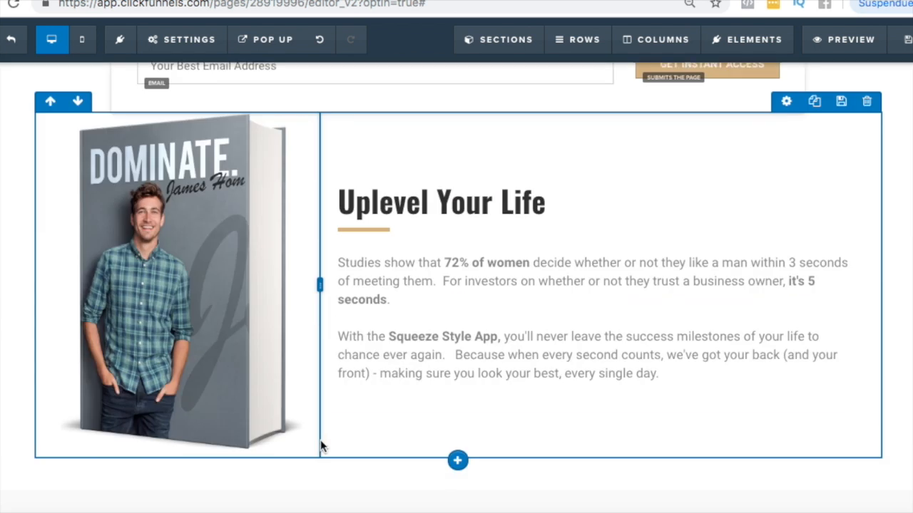
{"action": "scroll", "coordinate": [556, 219], "scroll_direction": "up", "scroll_amount": 1}
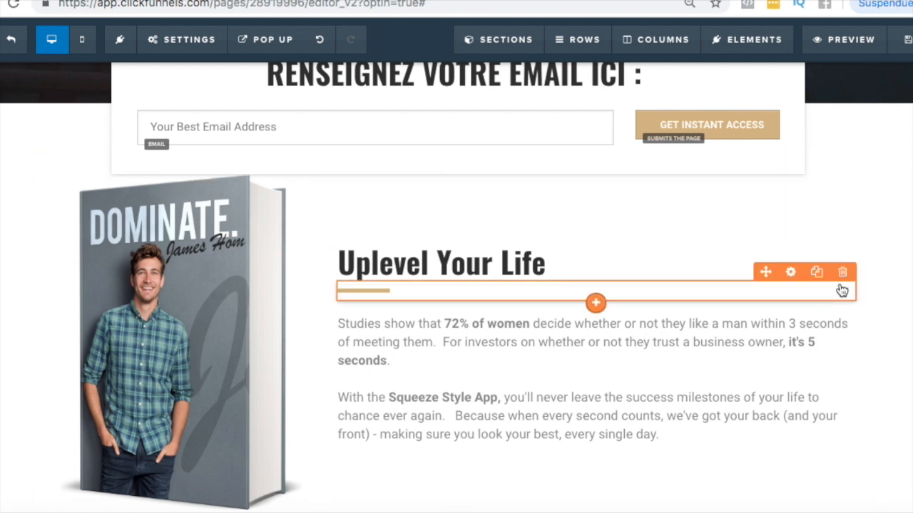
{"action": "scroll", "coordinate": [839, 290], "scroll_direction": "down", "scroll_amount": 1}
{"action": "scroll", "coordinate": [861, 211], "scroll_direction": "up", "scroll_amount": 2}
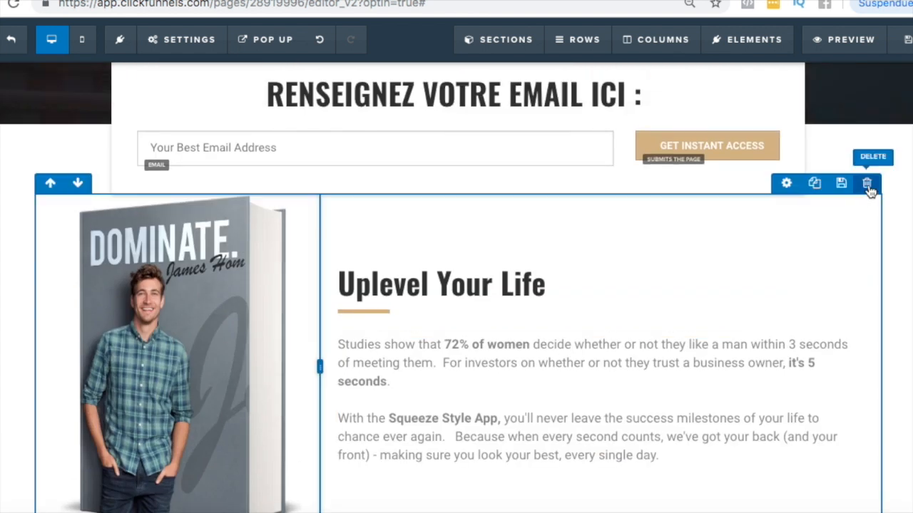
{"action": "left_click", "coordinate": [867, 185]}
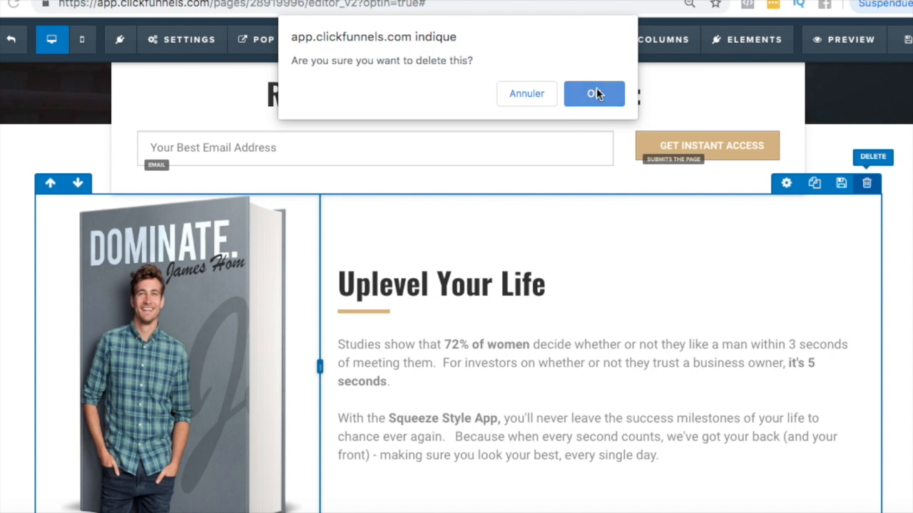
{"action": "left_click", "coordinate": [594, 93]}
Delete the "How Can This Take You From Yawn To Yowza?" and "What Are You Waiting For?" sections
{"action": "scroll", "coordinate": [724, 303], "scroll_direction": "down", "scroll_amount": 1}
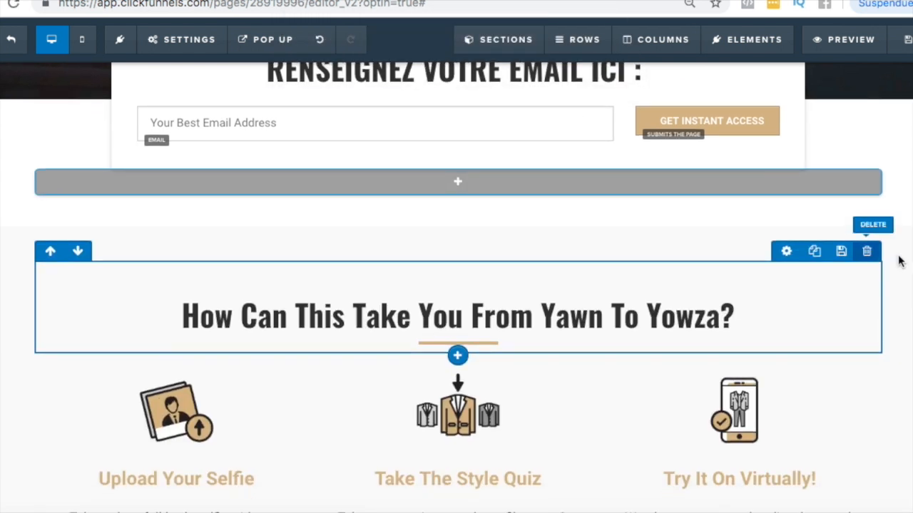
{"action": "left_click", "coordinate": [909, 239]}
{"action": "left_click", "coordinate": [594, 93]}
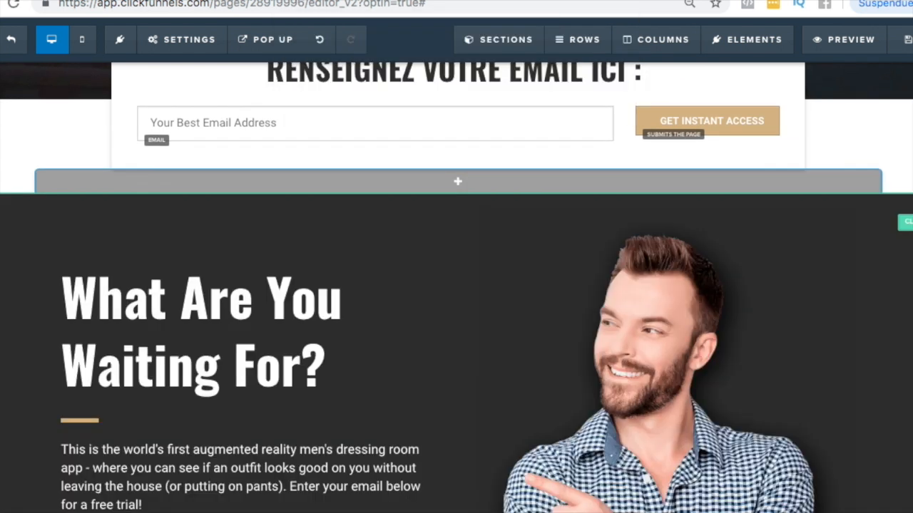
{"action": "left_click", "coordinate": [909, 238]}
{"action": "left_click", "coordinate": [592, 95]}
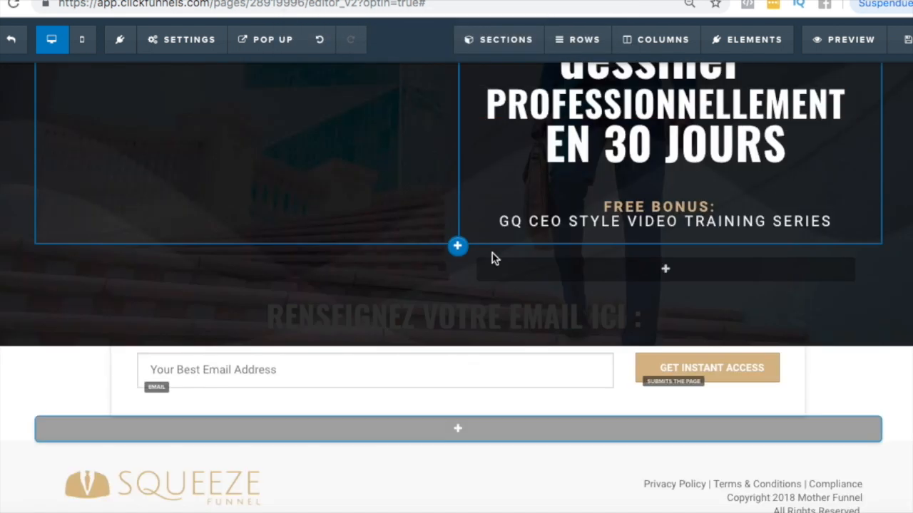
Review the shortened page and open its email integration settings
{"action": "scroll", "coordinate": [491, 256], "scroll_direction": "up", "scroll_amount": 3}
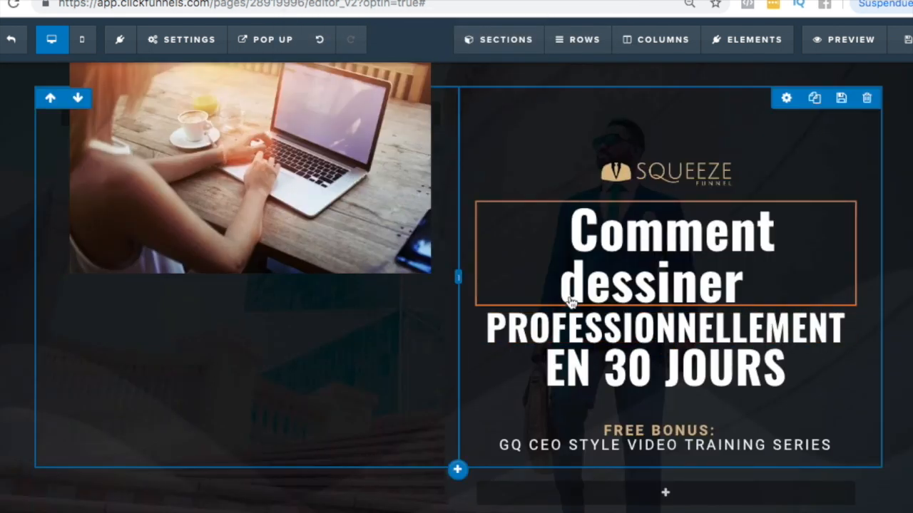
{"action": "scroll", "coordinate": [499, 335], "scroll_direction": "down", "scroll_amount": 3}
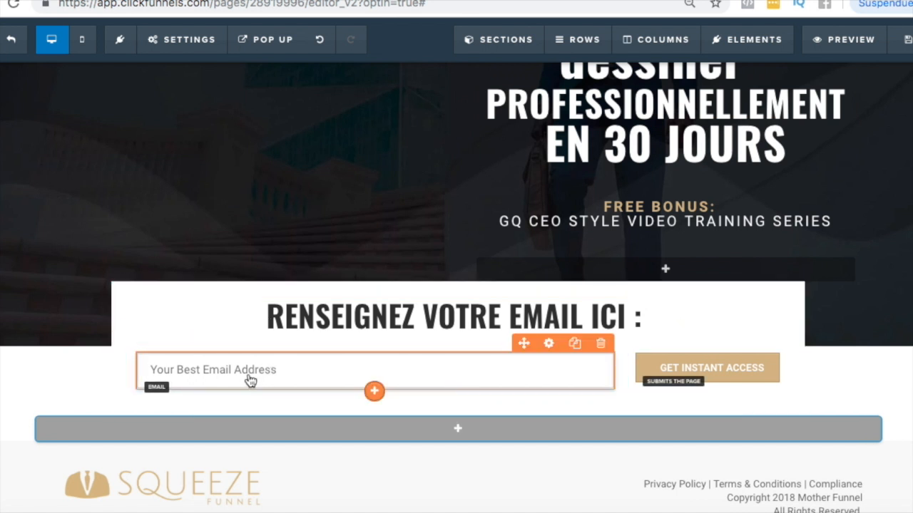
{"action": "mouse_move", "coordinate": [195, 45]}
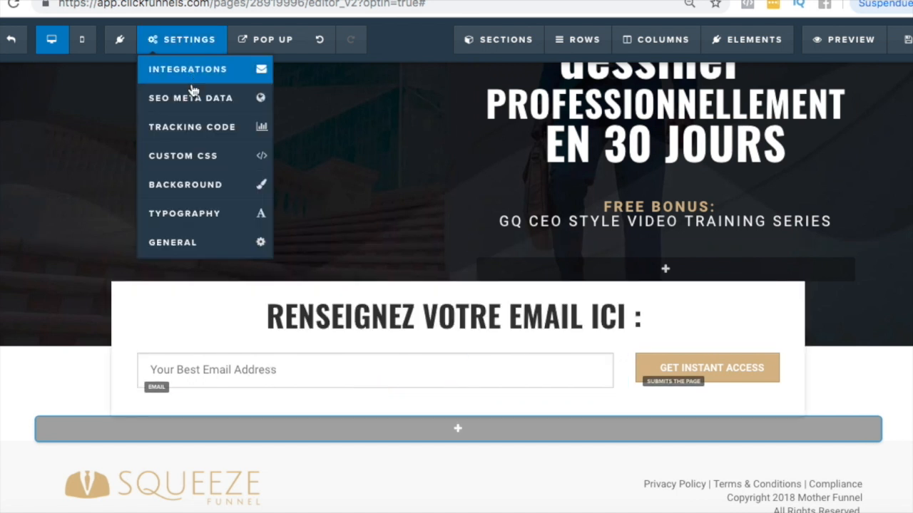
{"action": "left_click", "coordinate": [191, 78]}
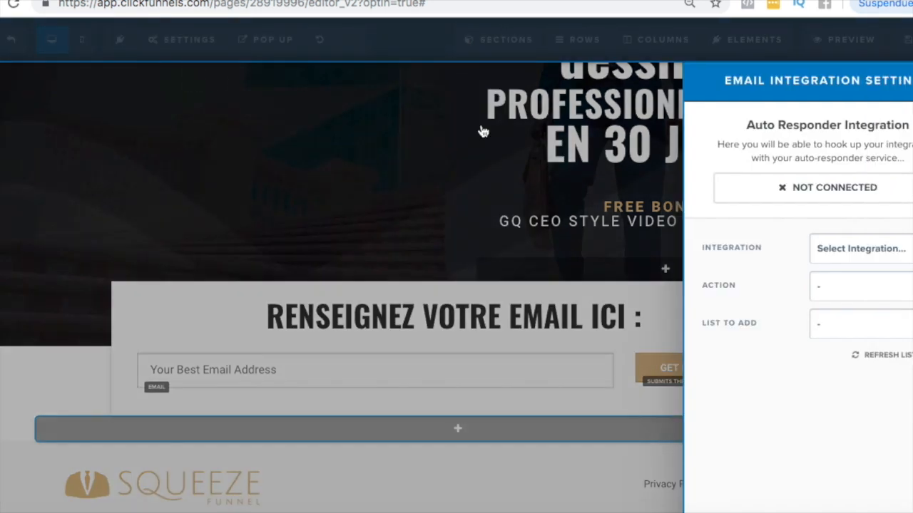
Set the email integration to Mailchimp with the action Add To List
{"action": "left_click", "coordinate": [828, 264]}
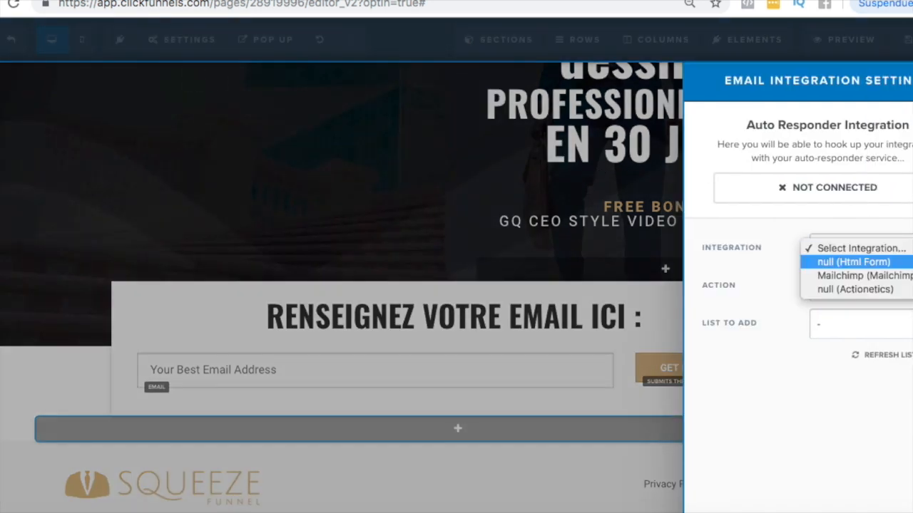
{"action": "left_click", "coordinate": [830, 276]}
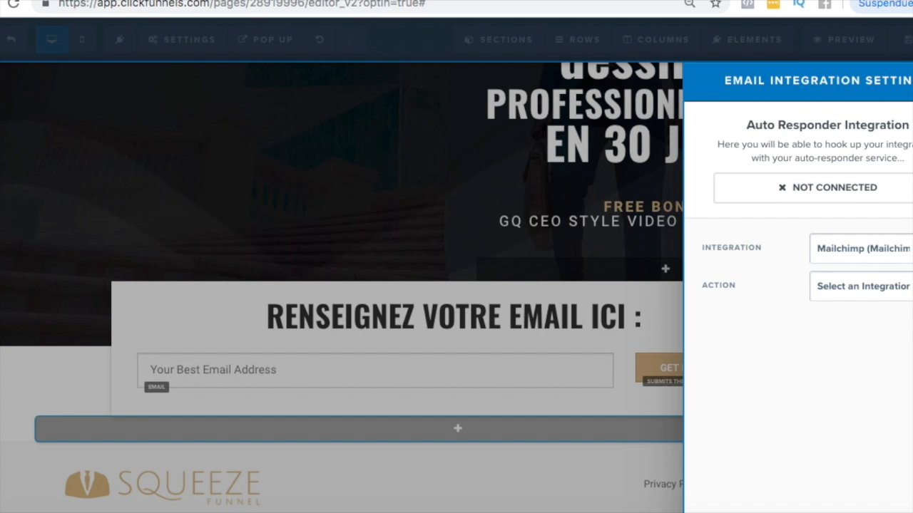
{"action": "left_click", "coordinate": [855, 285]}
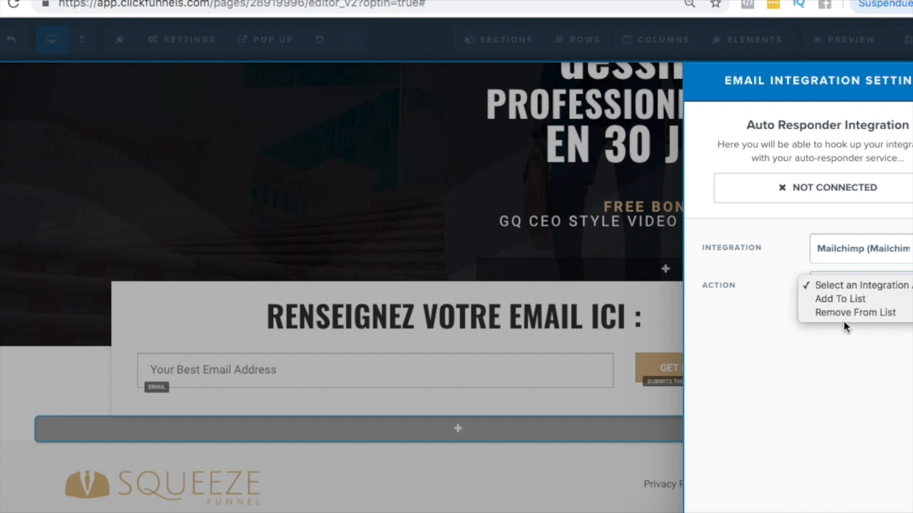
{"action": "left_click", "coordinate": [847, 299]}
Look through the Mailchimp lists available to add contacts to, and close the integration settings without choosing one
{"action": "left_click", "coordinate": [910, 325]}
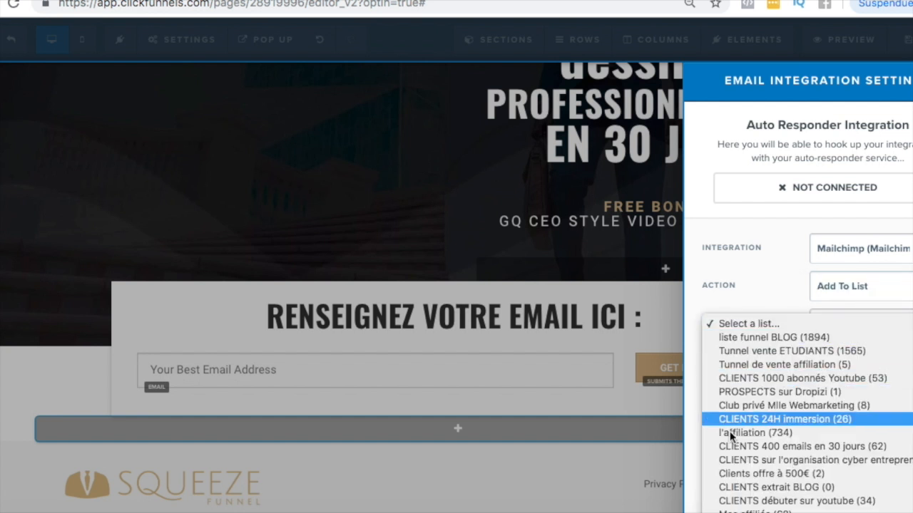
{"action": "scroll", "coordinate": [775, 428], "scroll_direction": "down", "scroll_amount": 10}
{"action": "left_click", "coordinate": [507, 355]}
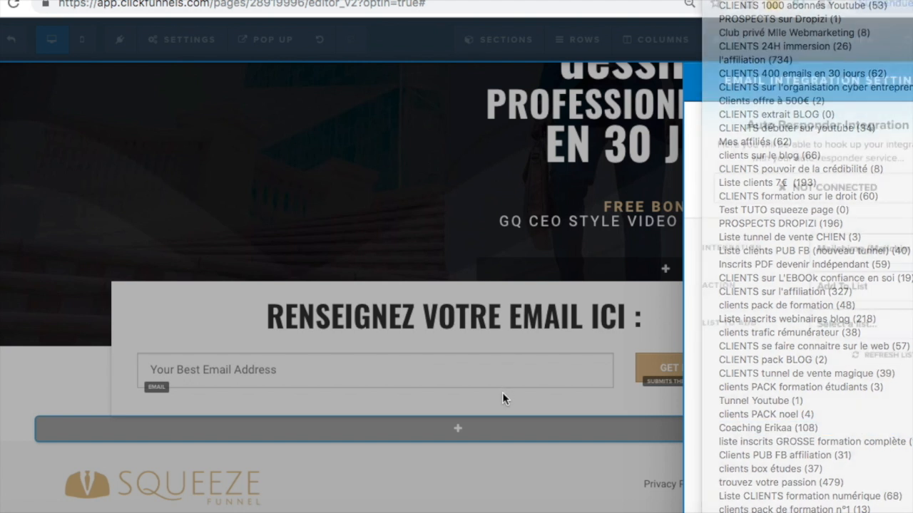
{"action": "left_click", "coordinate": [409, 349]}
{"action": "scroll", "coordinate": [549, 325], "scroll_direction": "up", "scroll_amount": 3}
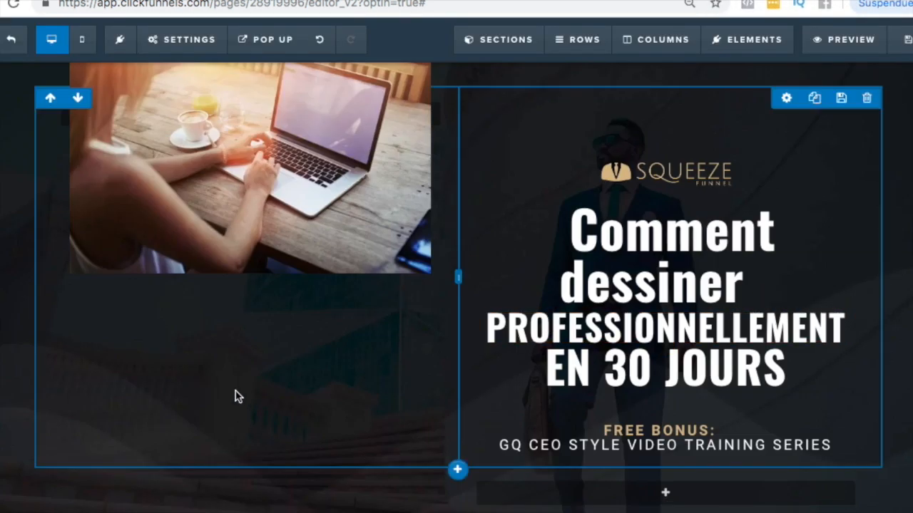